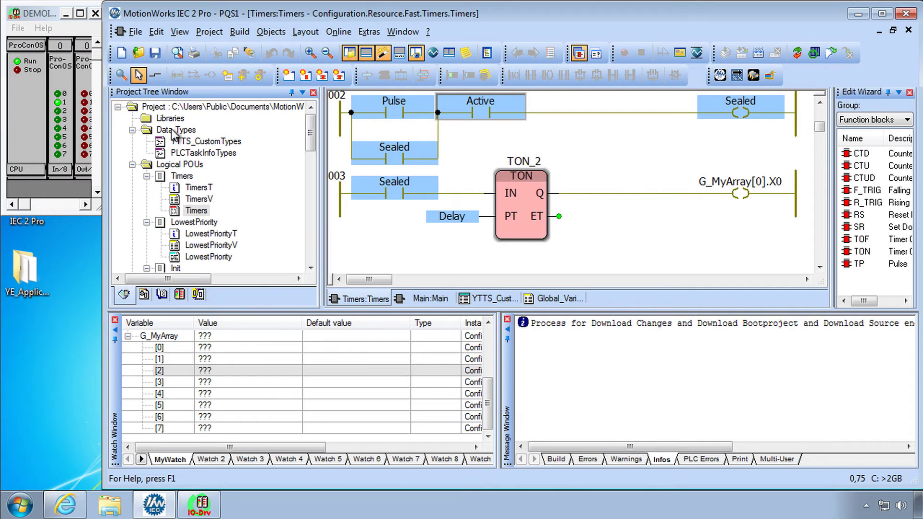
Open the YTTS_CustomTypes data types file for editing
{"action": "left_click", "coordinate": [178, 142]}
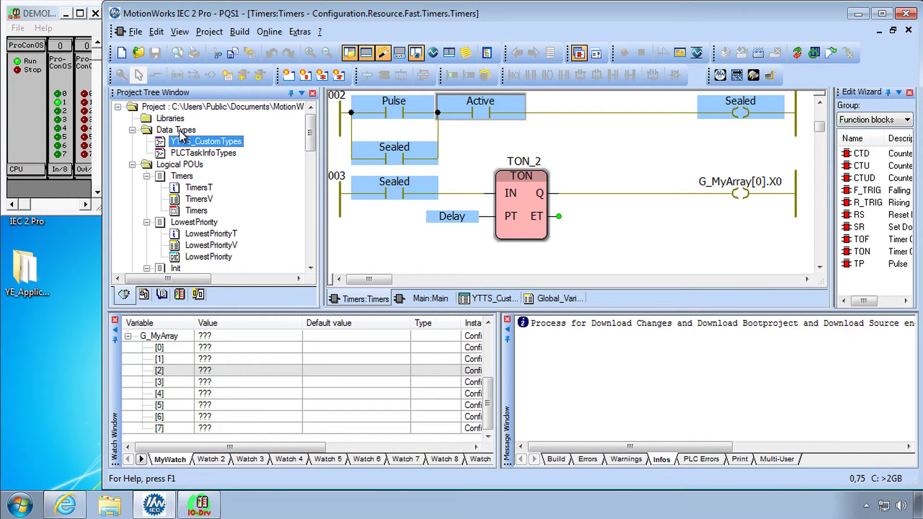
{"action": "right_click", "coordinate": [181, 135]}
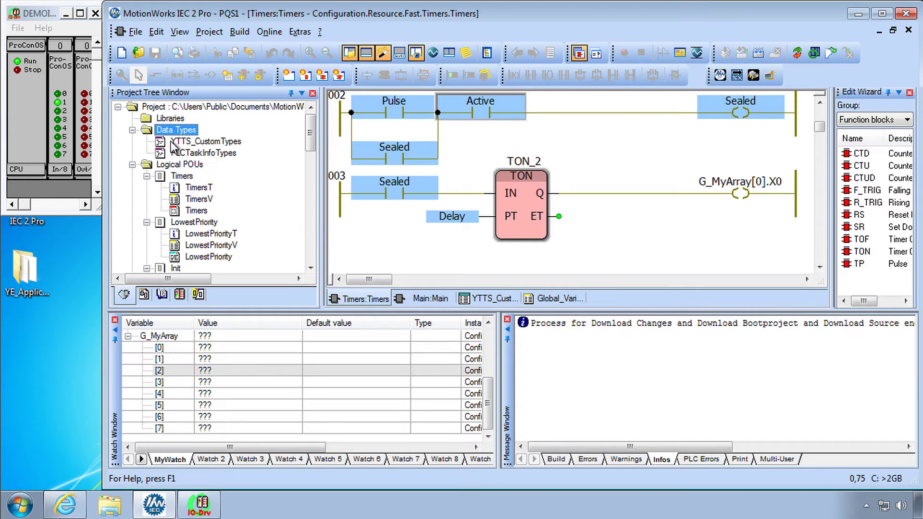
{"action": "left_click", "coordinate": [175, 144]}
{"action": "double_click", "coordinate": [175, 143]}
Insert a STRUCT template from the Edit Wizard below the TrainArray definition
{"action": "left_click", "coordinate": [489, 141]}
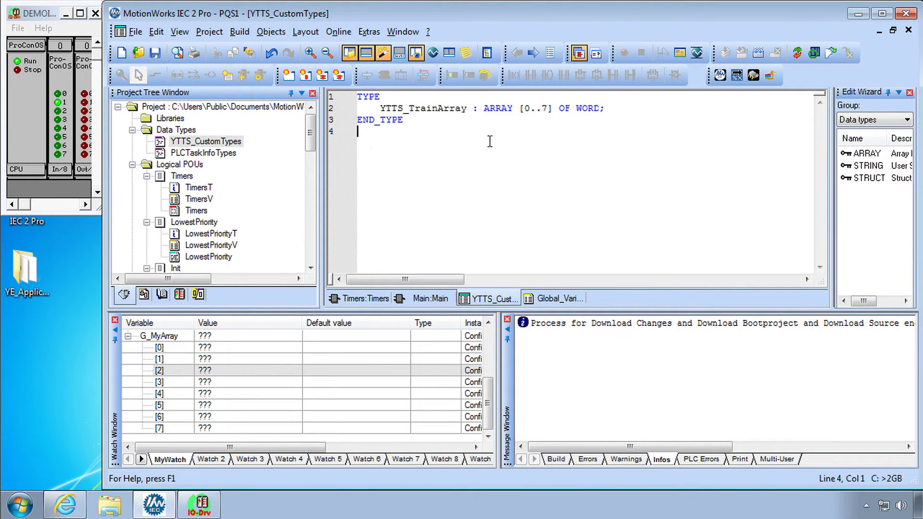
{"action": "left_click", "coordinate": [870, 179]}
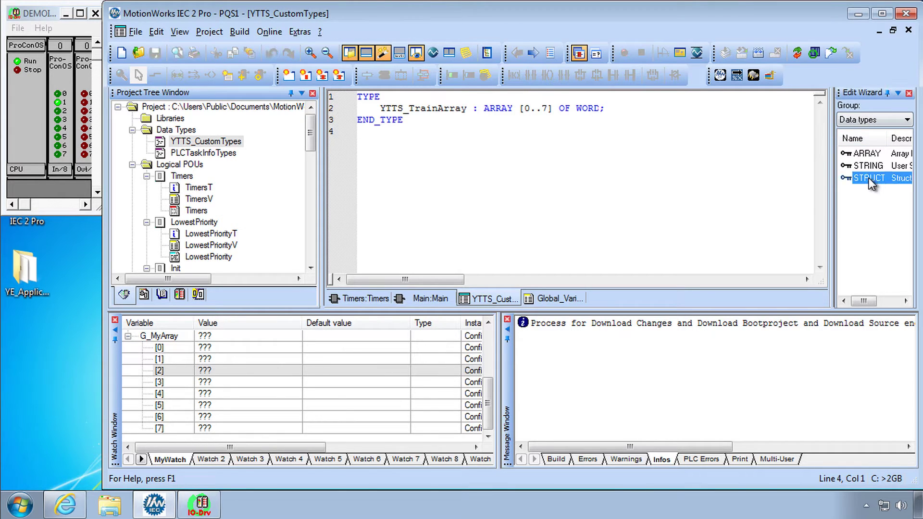
{"action": "left_click_drag", "start_coordinate": [870, 184], "coordinate": [474, 177]}
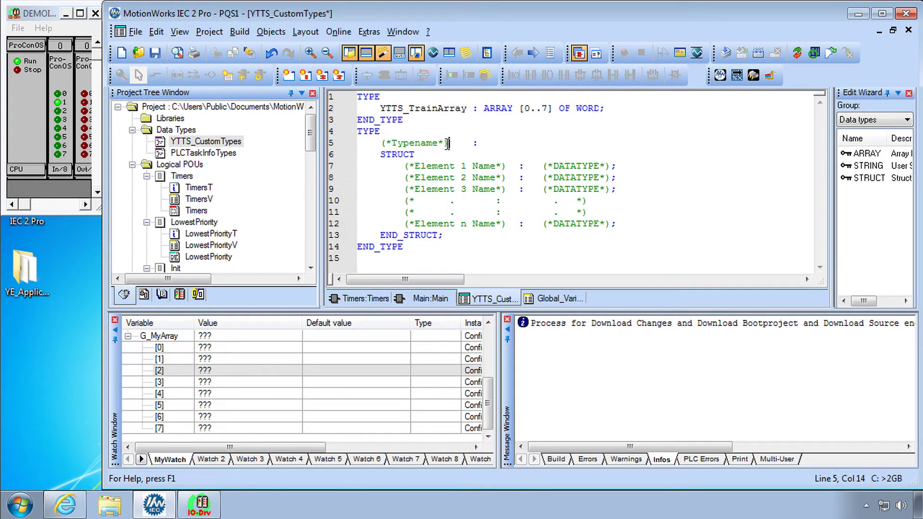
Rename the struct YTTS_ParkingGate with members GateOpen : Bool and NumberOfCars : INT
{"action": "left_click_drag", "start_coordinate": [452, 144], "coordinate": [381, 144]}
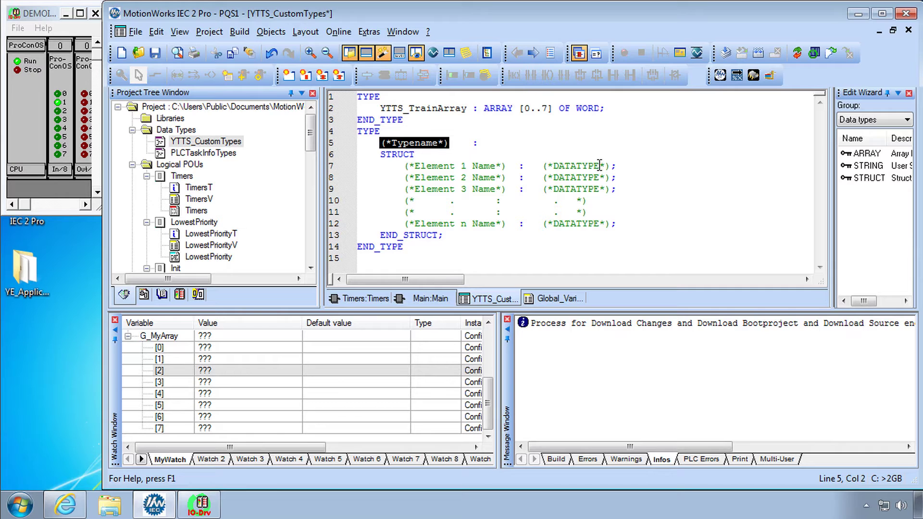
{"action": "key", "text": "Delete"}
{"action": "type", "text": "YTTS_Park"}
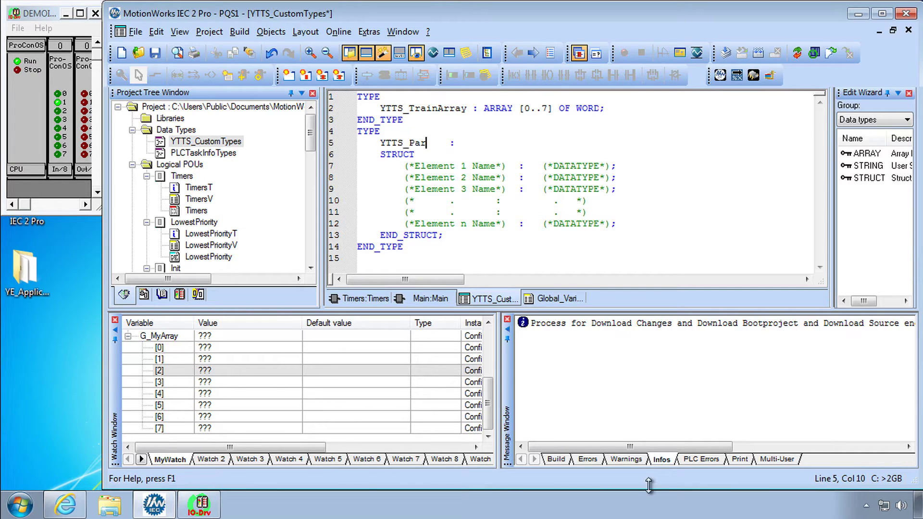
{"action": "type", "text": "ingGate"}
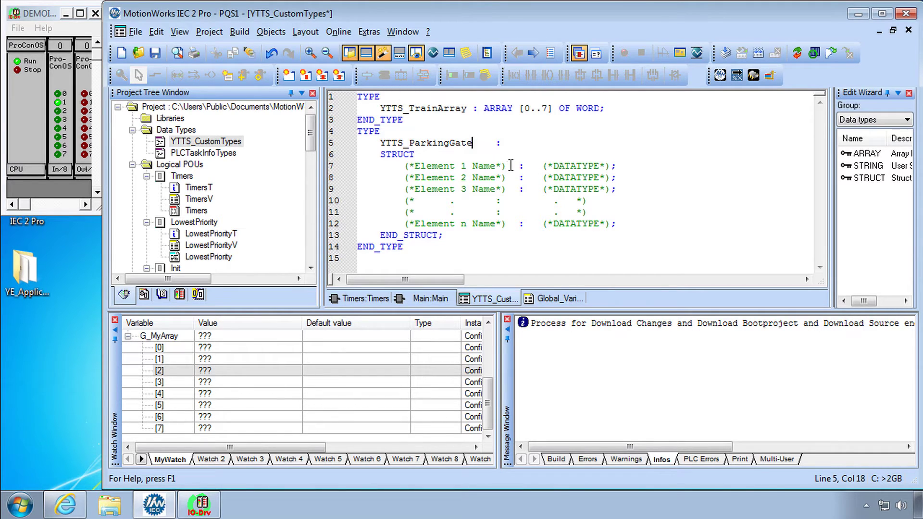
{"action": "left_click_drag", "start_coordinate": [507, 166], "coordinate": [403, 167]}
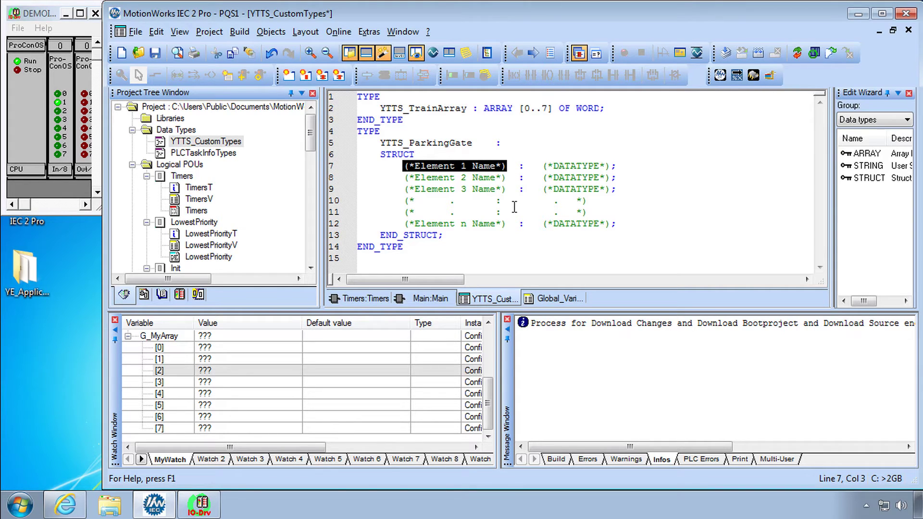
{"action": "type", "text": "GateOpen"}
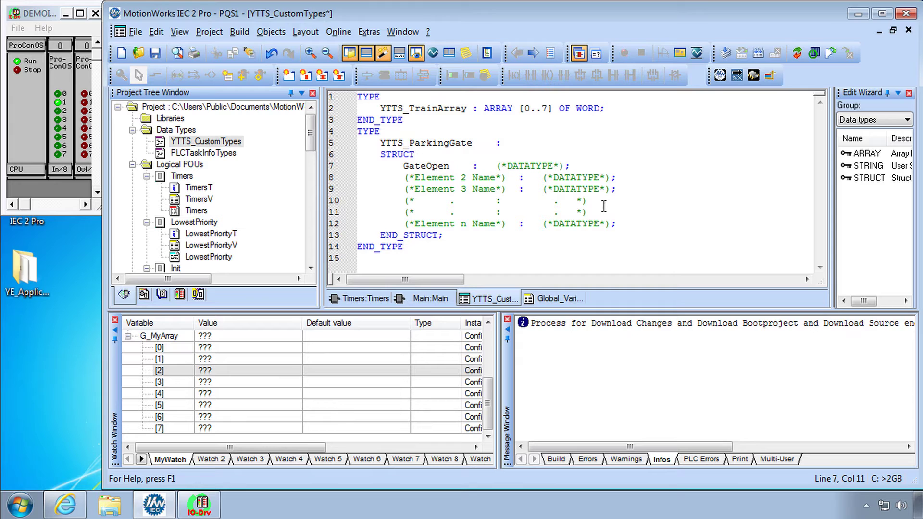
{"action": "left_click_drag", "start_coordinate": [566, 166], "coordinate": [497, 167]}
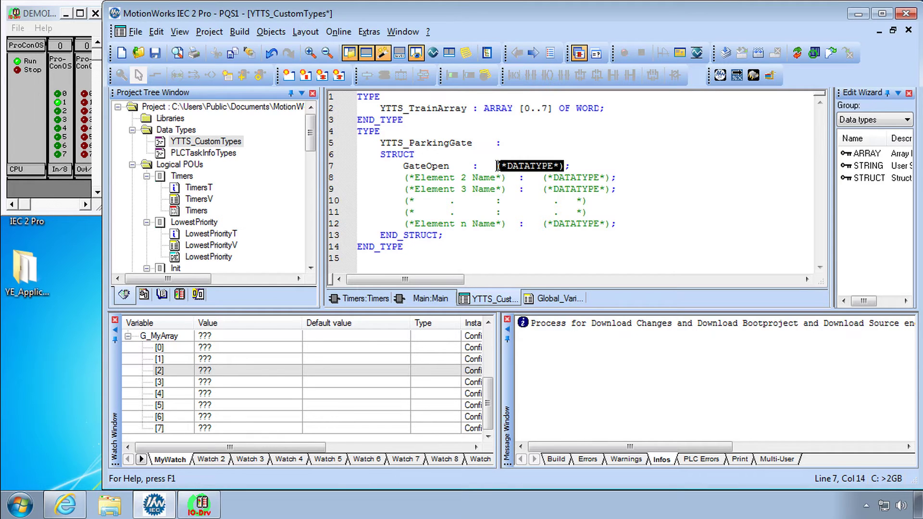
{"action": "type", "text": "Bool"}
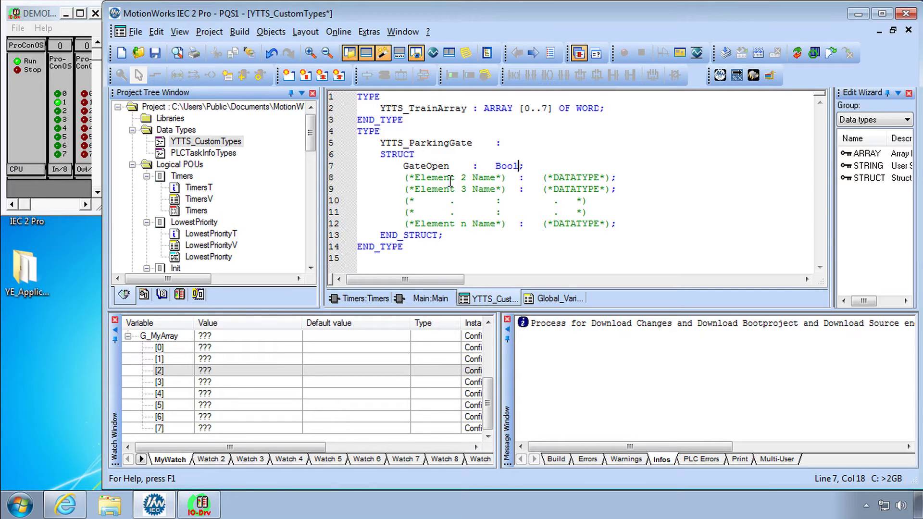
{"action": "left_click_drag", "start_coordinate": [509, 177], "coordinate": [403, 178]}
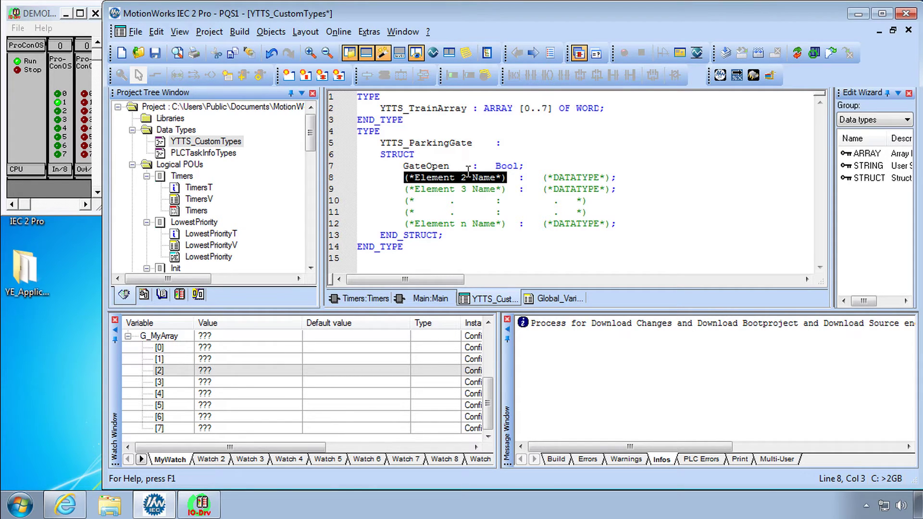
{"action": "type", "text": "NumberOf"}
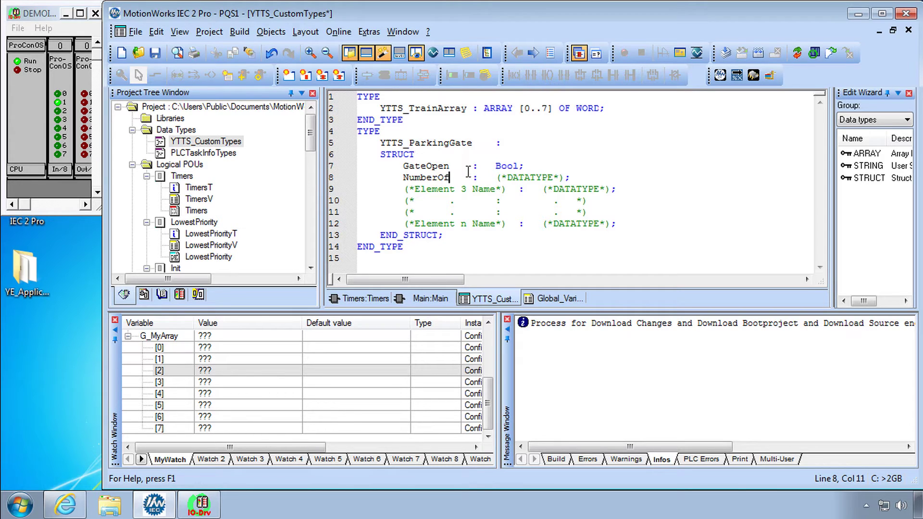
{"action": "type", "text": "Cars"}
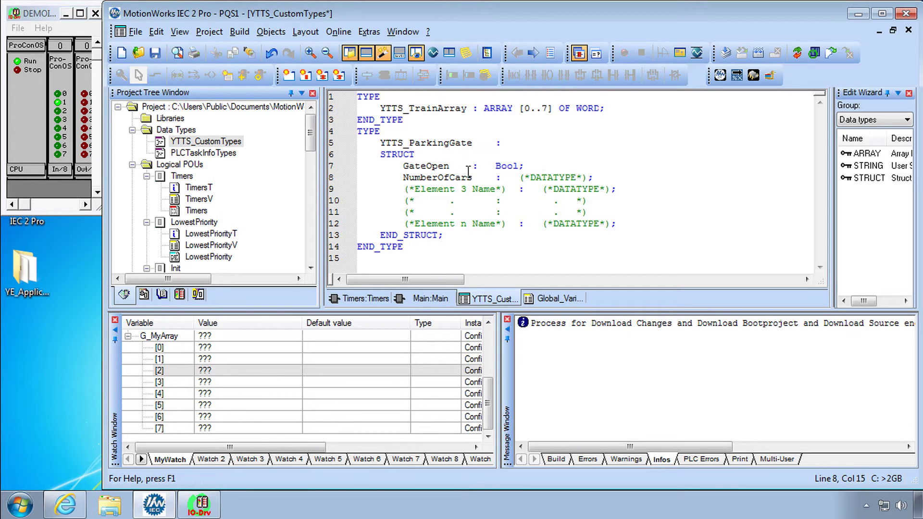
{"action": "left_click_drag", "start_coordinate": [588, 177], "coordinate": [519, 177]}
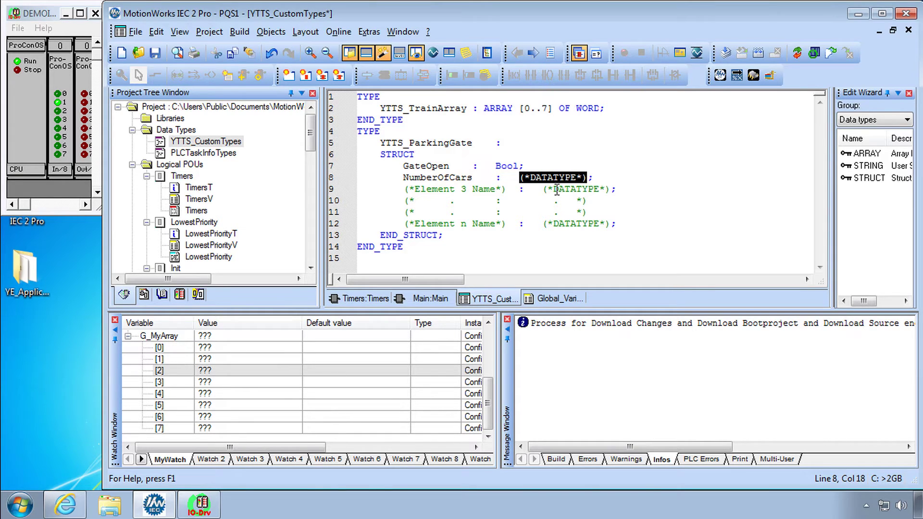
{"action": "type", "text": "INT"}
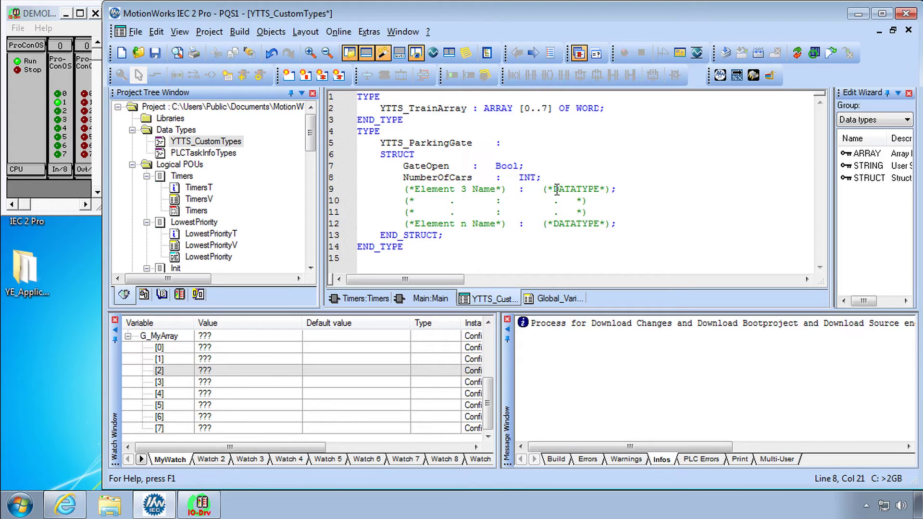
Fill the remaining placeholders with MaxCapacit : INT, Sensor : Bool and LotOpen : Bool
{"action": "left_click_drag", "start_coordinate": [507, 190], "coordinate": [411, 189]}
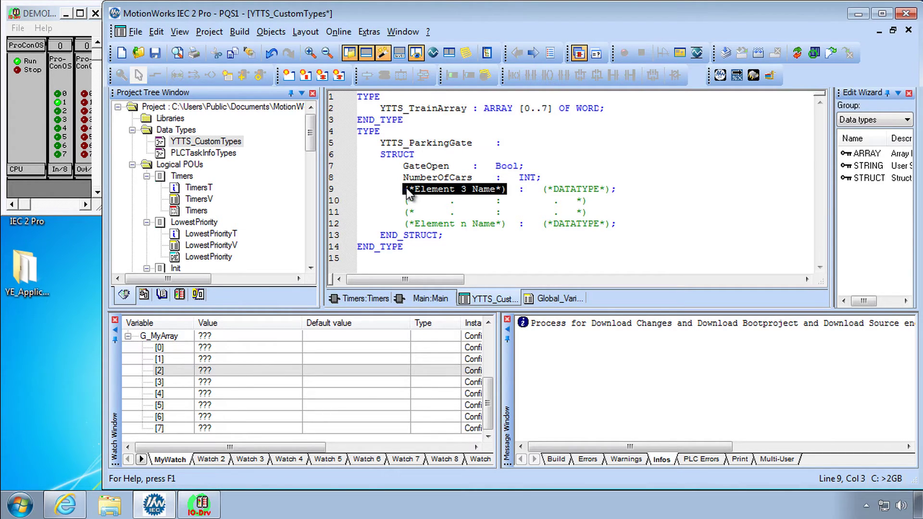
{"action": "type", "text": "MaxCapacit"}
{"action": "double_click", "coordinate": [501, 190]}
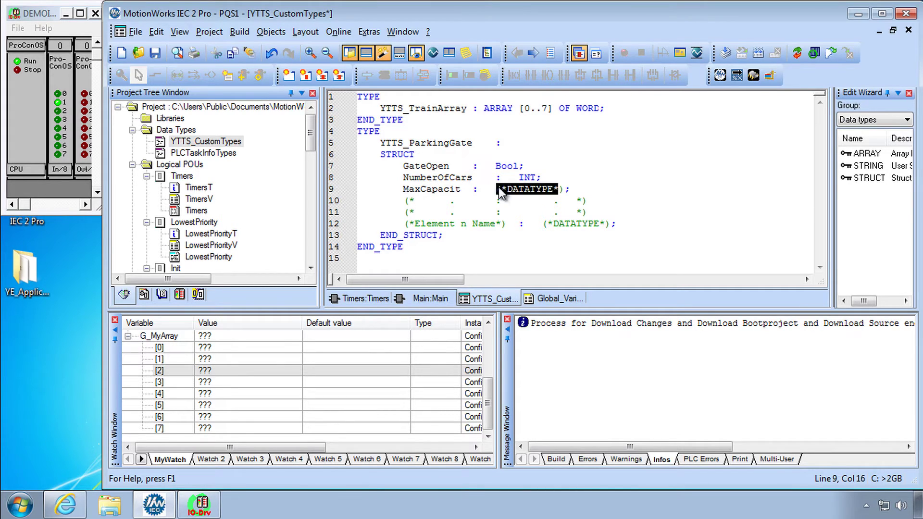
{"action": "type", "text": "INT"}
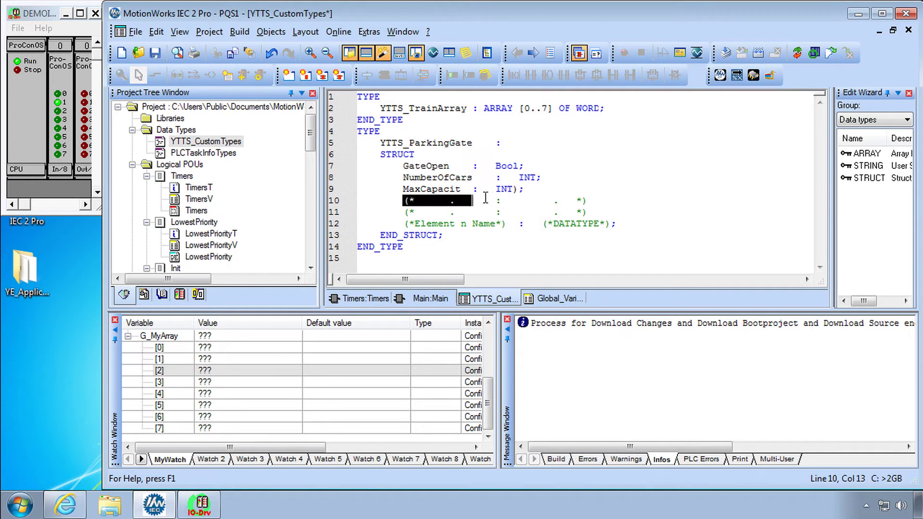
{"action": "left_click_drag", "start_coordinate": [405, 201], "coordinate": [473, 201]}
{"action": "type", "text": "Sensor"}
{"action": "left_click_drag", "start_coordinate": [541, 200], "coordinate": [481, 206]}
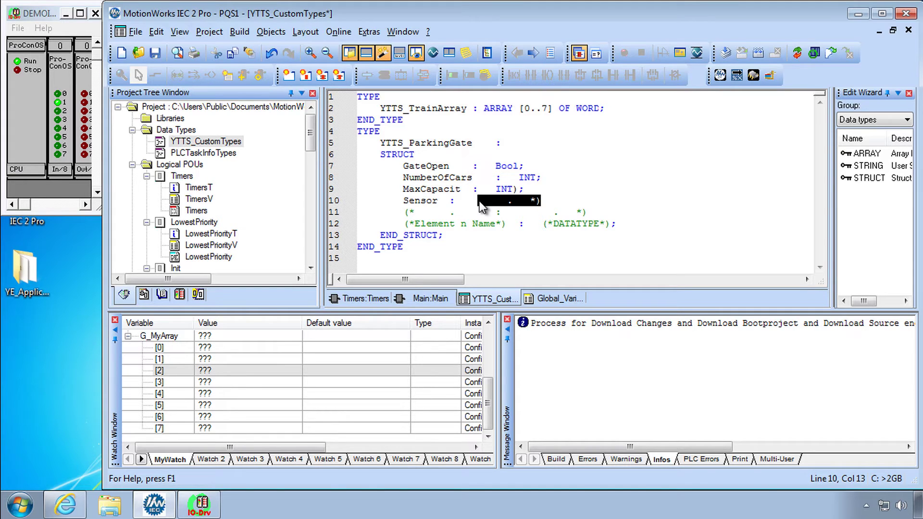
{"action": "type", "text": "Bool"}
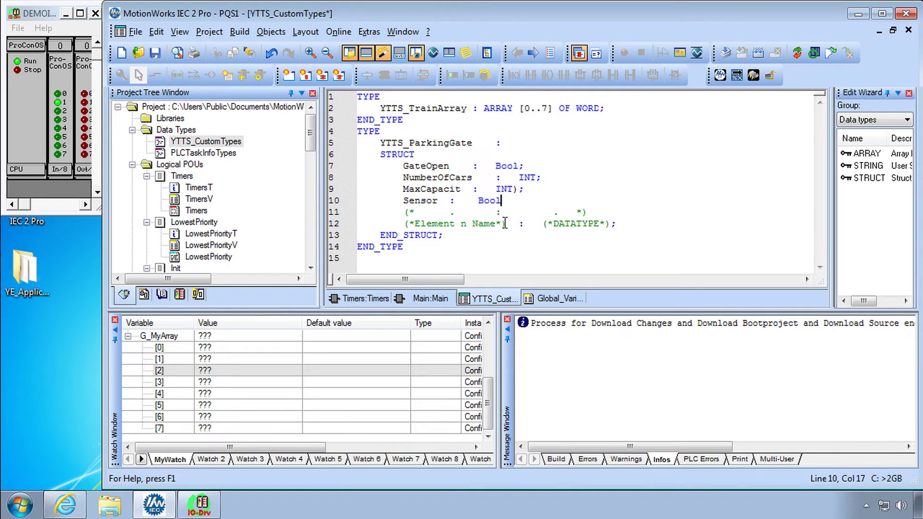
{"action": "left_click_drag", "start_coordinate": [507, 224], "coordinate": [406, 225]}
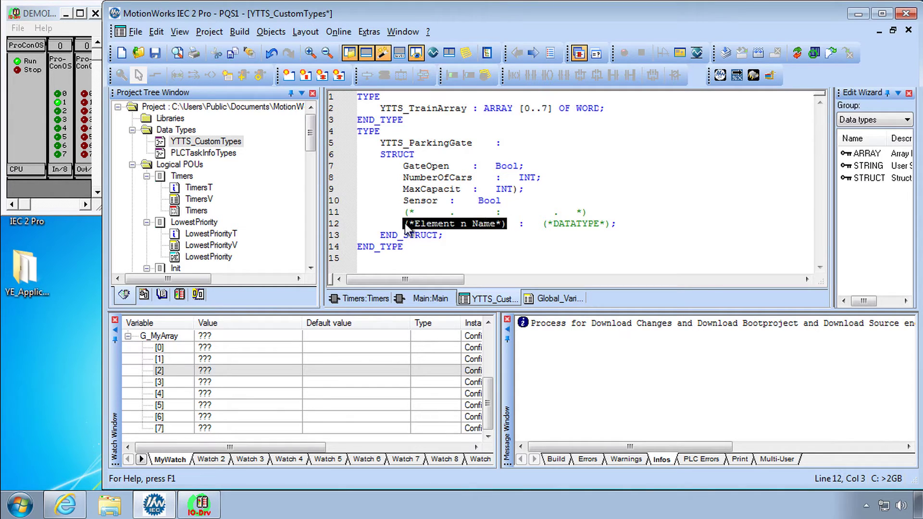
{"action": "type", "text": "LotOpen"}
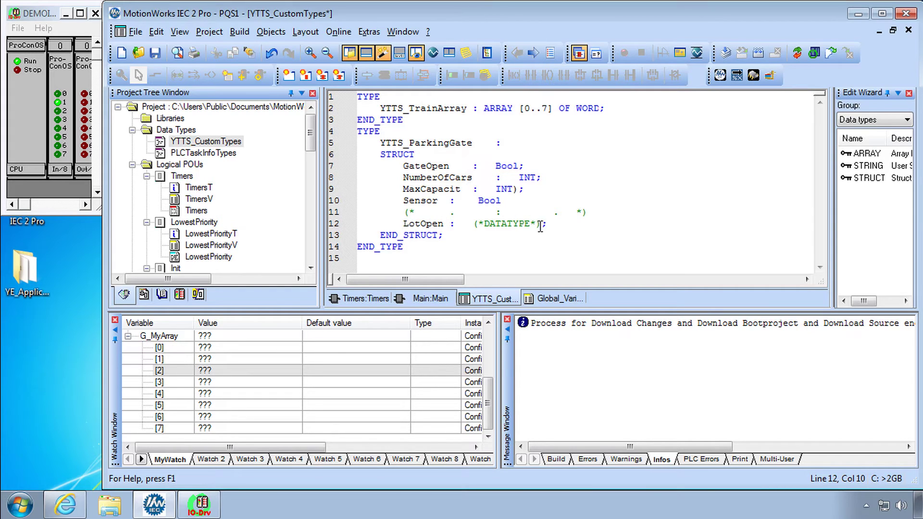
{"action": "left_click", "coordinate": [540, 226]}
{"action": "left_click_drag", "start_coordinate": [541, 225], "coordinate": [474, 226]}
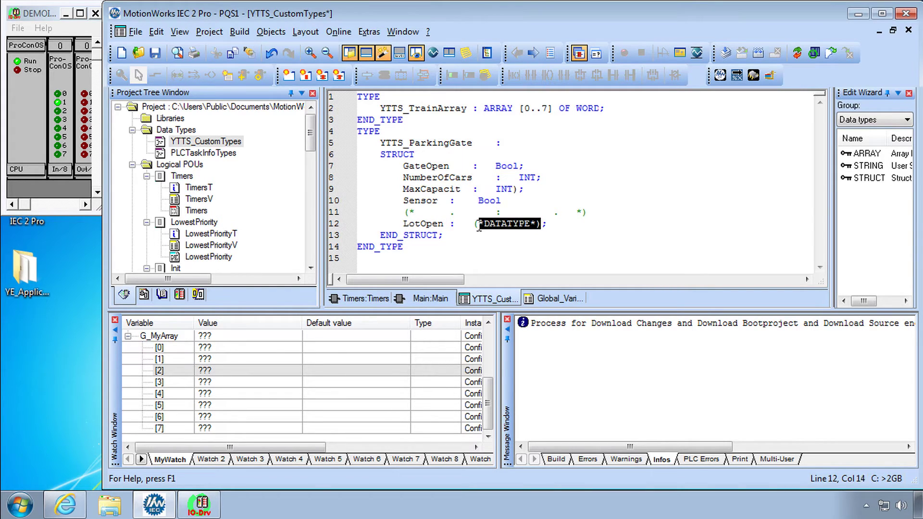
{"action": "type", "text": "Bo"}
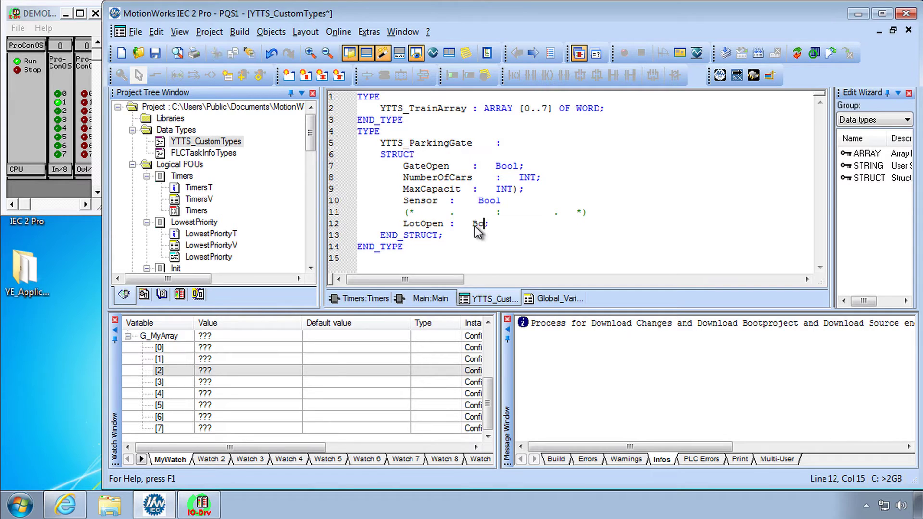
{"action": "type", "text": "ol"}
{"action": "left_click_drag", "start_coordinate": [594, 210], "coordinate": [359, 213]}
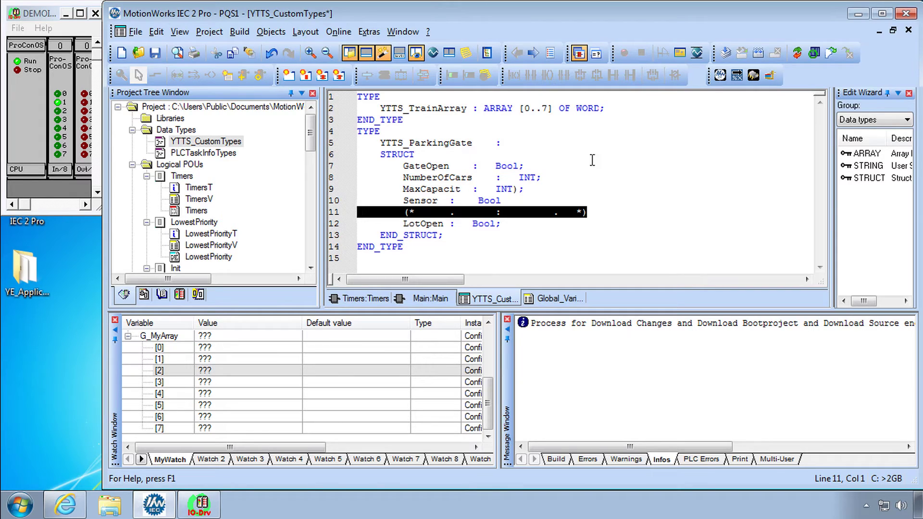
Replace the line-11 comment with 'ArrayData: YTTS_TrainArray;' and end the Sensor line with ';'
{"action": "key", "text": "Delete"}
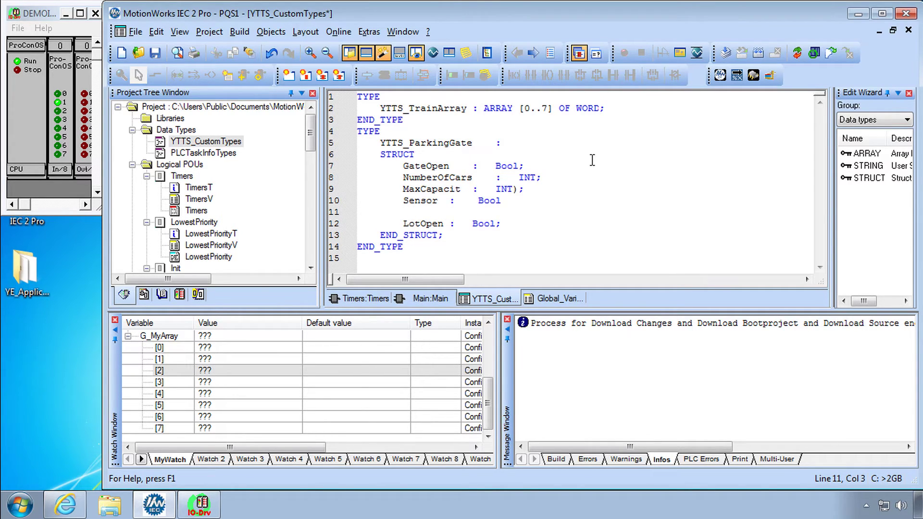
{"action": "type", "text": "Array"}
{"action": "type", "text": "Data"}
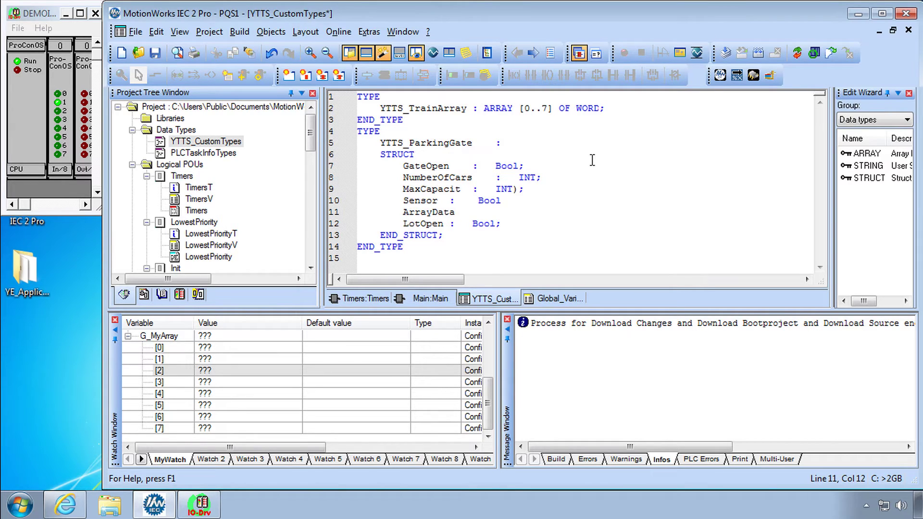
{"action": "type", "text": ":"}
{"action": "type", "text": " YTTS_TrainArray;"}
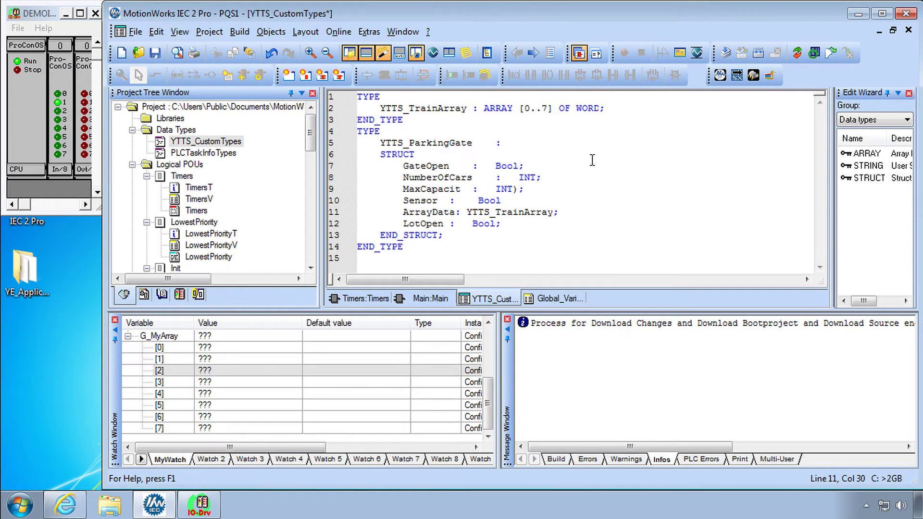
{"action": "key", "text": "Up"}
{"action": "type", "text": ";"}
Remove the stray ')' after INT on the MaxCapacit line and recompile to 0 errors
{"action": "left_click", "coordinate": [728, 57]}
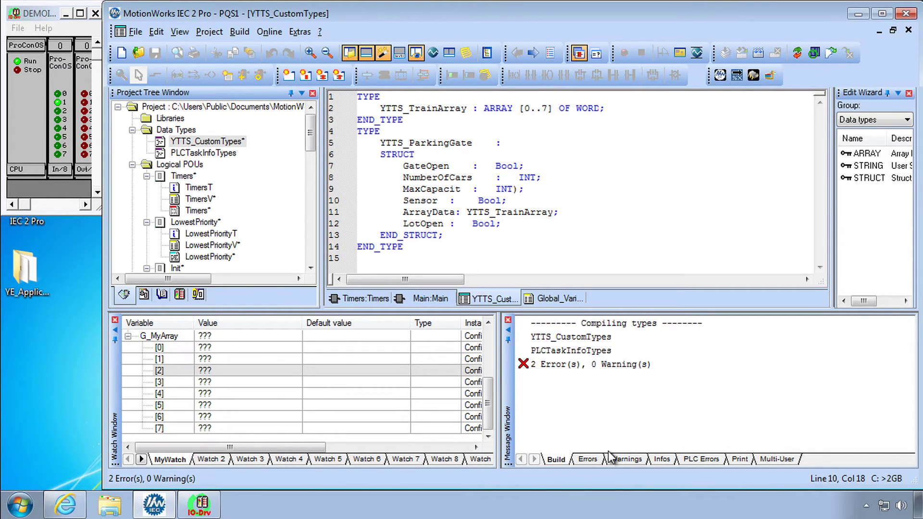
{"action": "left_click", "coordinate": [596, 462]}
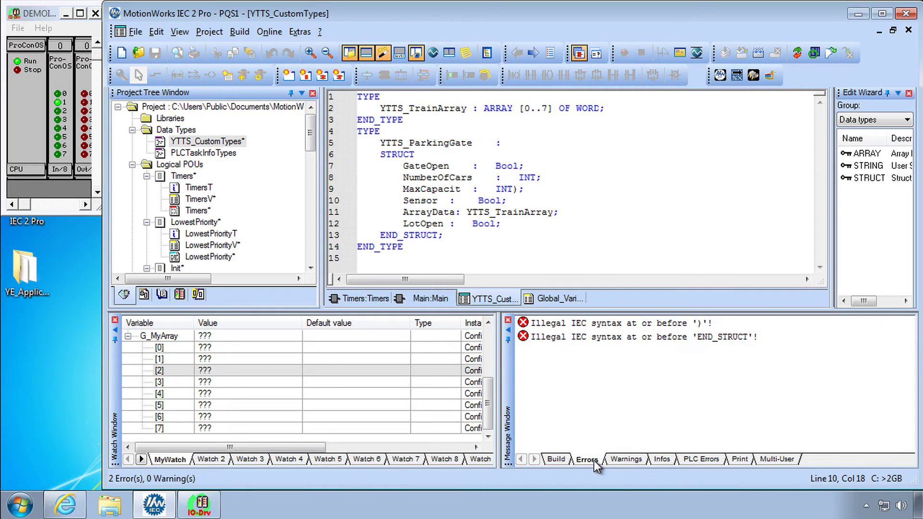
{"action": "double_click", "coordinate": [636, 325]}
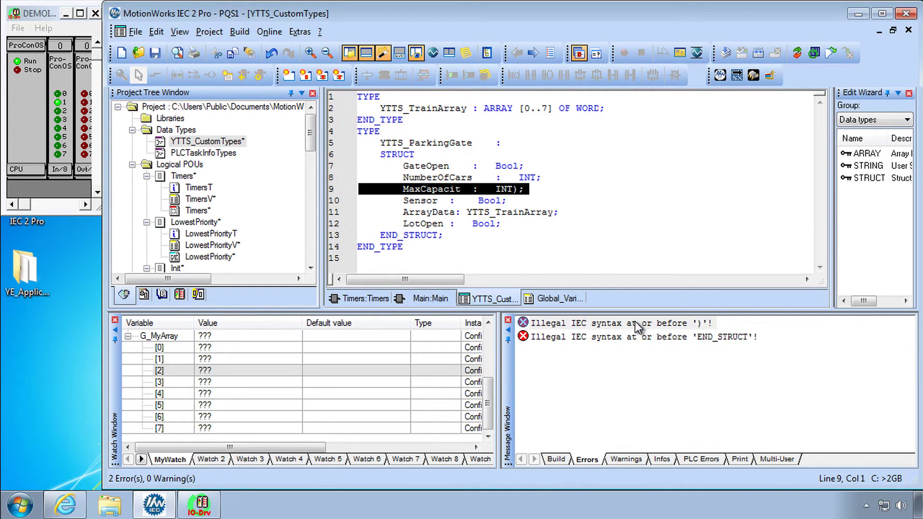
{"action": "left_click", "coordinate": [523, 190]}
{"action": "key", "text": "BackSpace"}
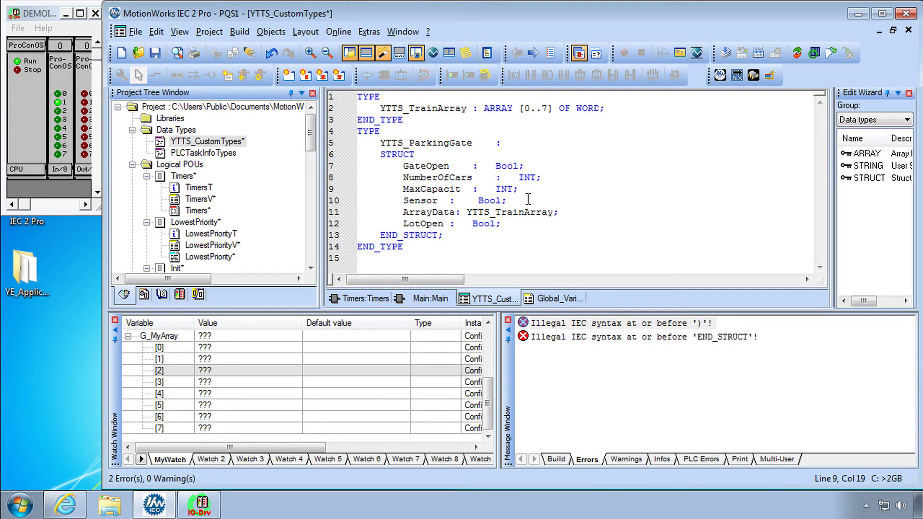
{"action": "left_click", "coordinate": [727, 58]}
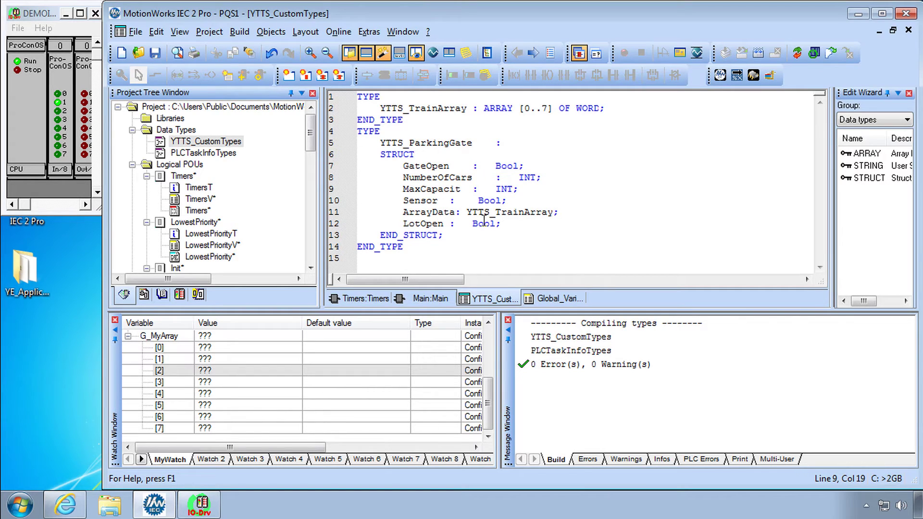
Insert a global variable named G_Gate1_East with type YTTS_ParkingGate
{"action": "left_click", "coordinate": [539, 301]}
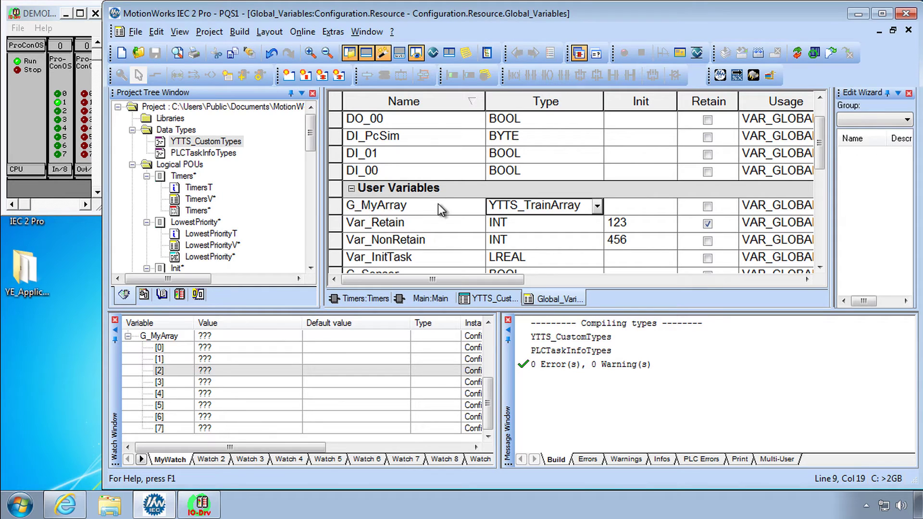
{"action": "right_click", "coordinate": [337, 226]}
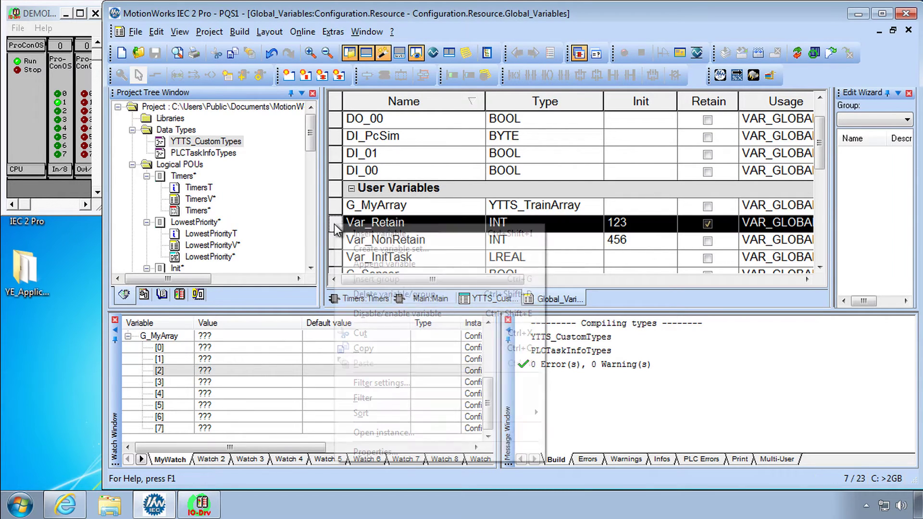
{"action": "left_click", "coordinate": [359, 234]}
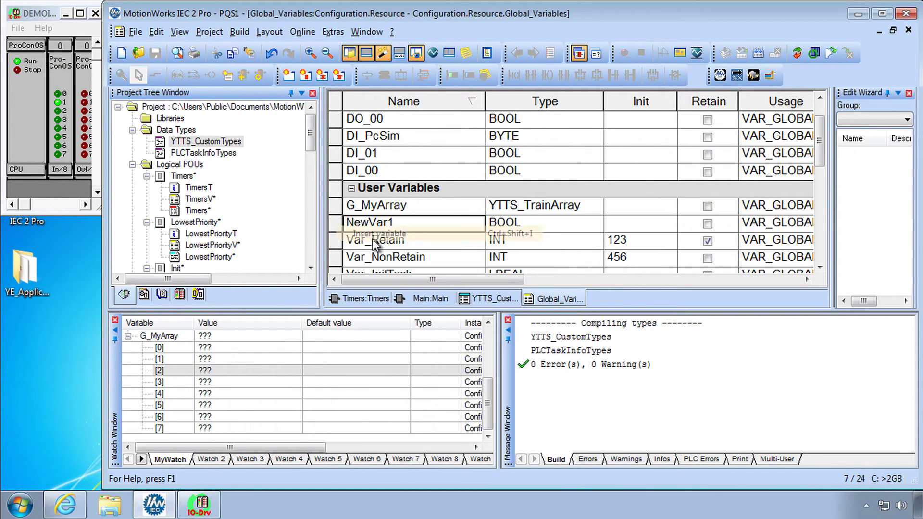
{"action": "left_click", "coordinate": [406, 220]}
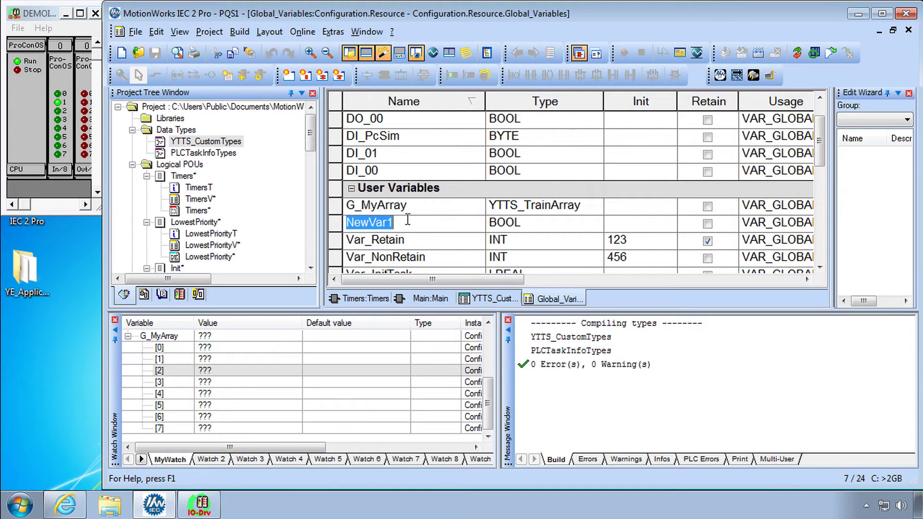
{"action": "type", "text": "G_Gate1_East"}
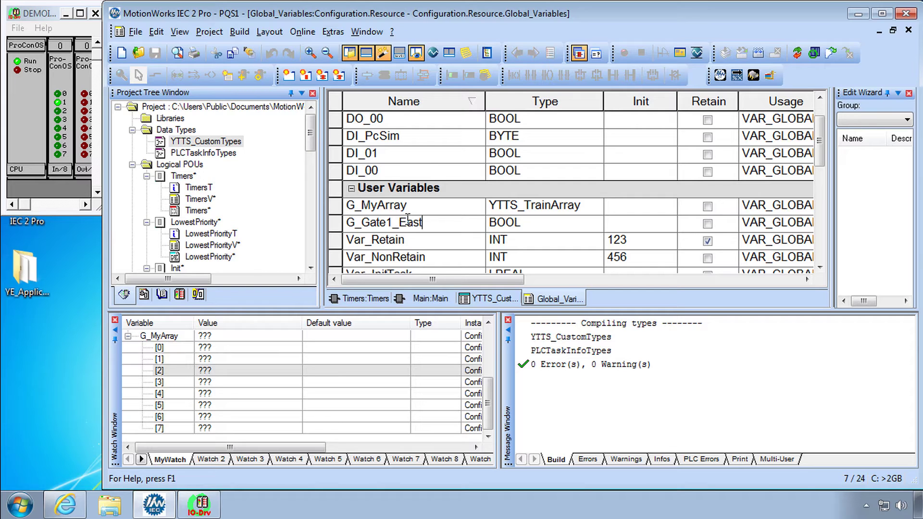
{"action": "key", "text": "Tab"}
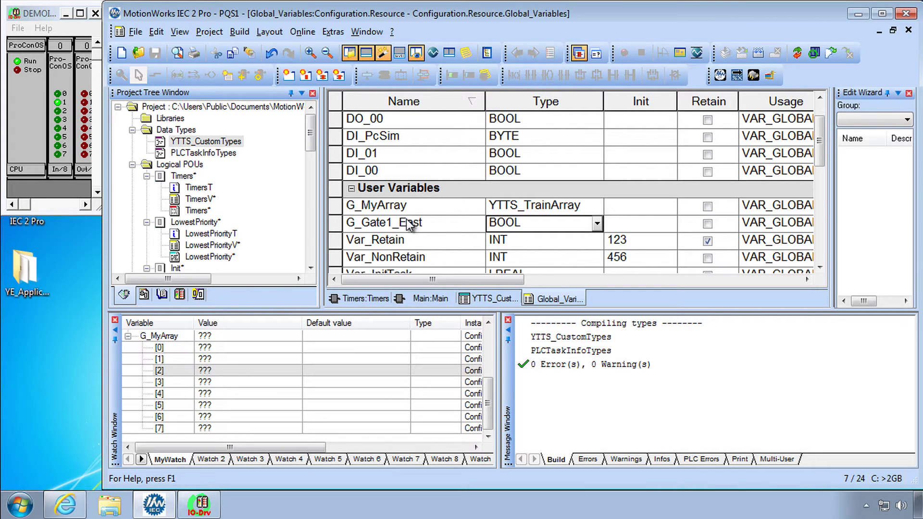
{"action": "type", "text": "YTTS_TrainArray"}
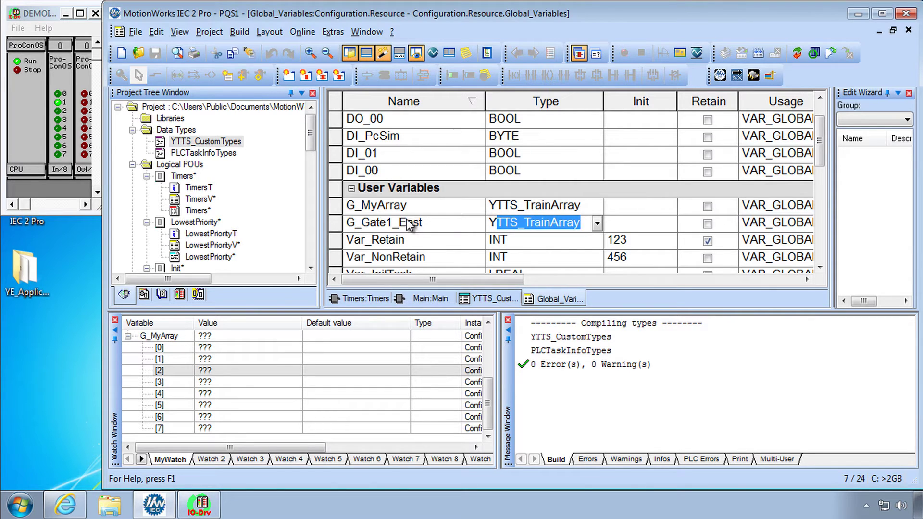
{"action": "left_click", "coordinate": [598, 224]}
{"action": "left_click", "coordinate": [606, 281]}
{"action": "left_click", "coordinate": [444, 222]}
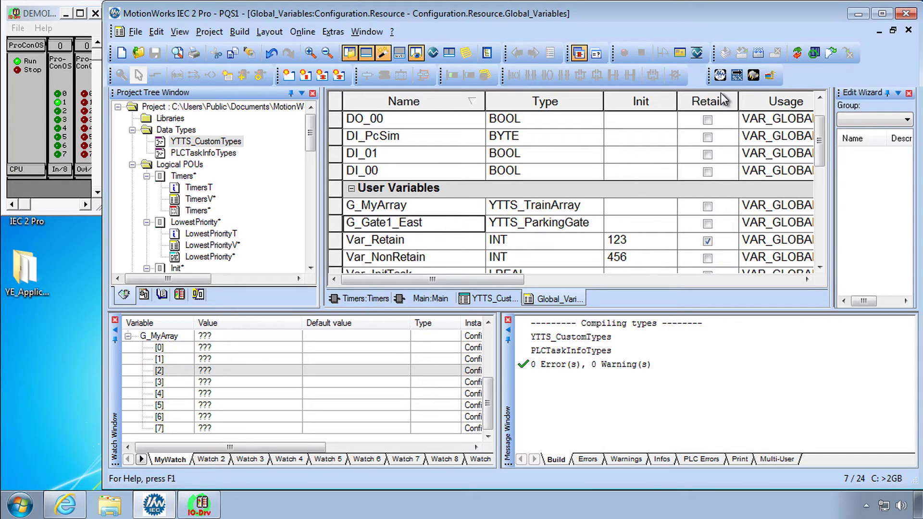
Download the changes to the controller and go online
{"action": "left_click", "coordinate": [834, 55]}
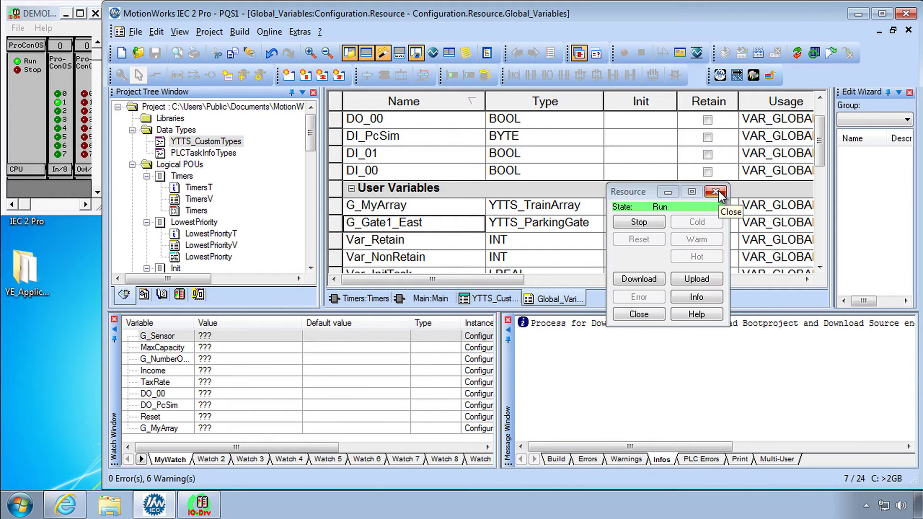
{"action": "left_click", "coordinate": [723, 191]}
{"action": "left_click", "coordinate": [797, 52]}
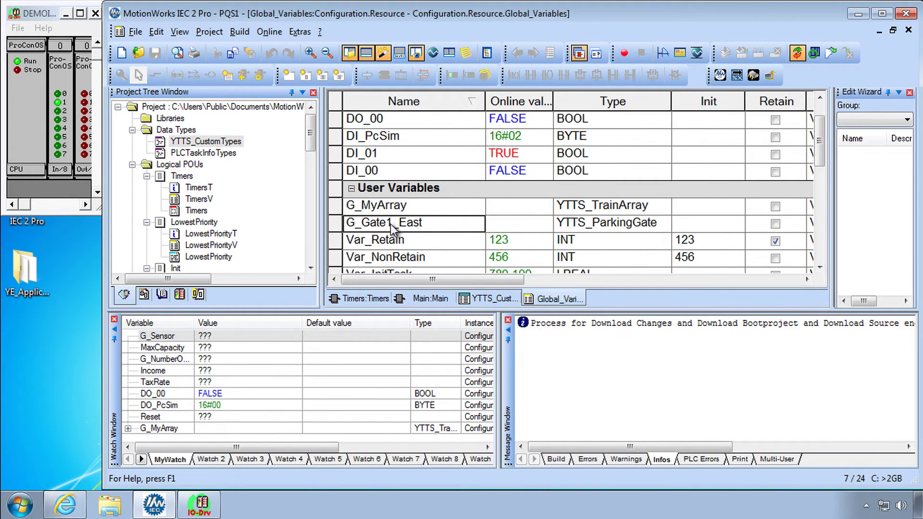
Add G_Gate1_East to the watch window, expanded to show all its members
{"action": "right_click", "coordinate": [391, 224]}
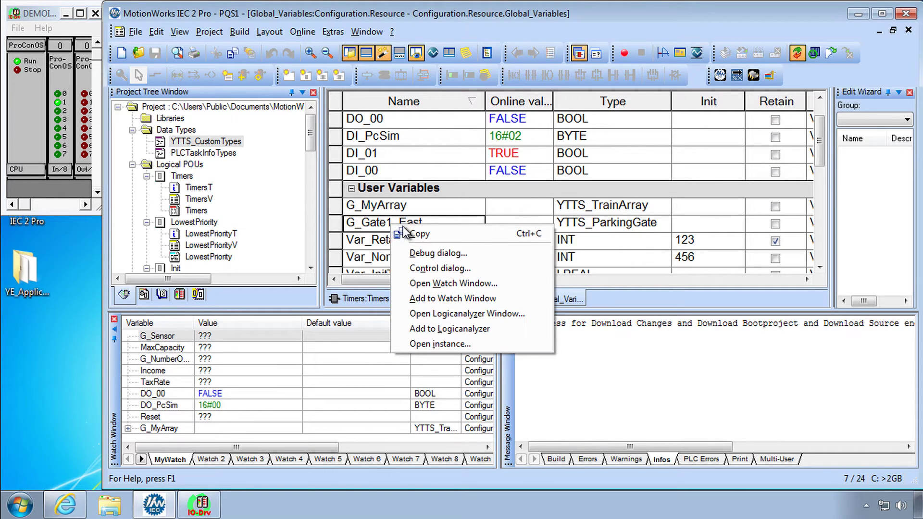
{"action": "left_click", "coordinate": [461, 298]}
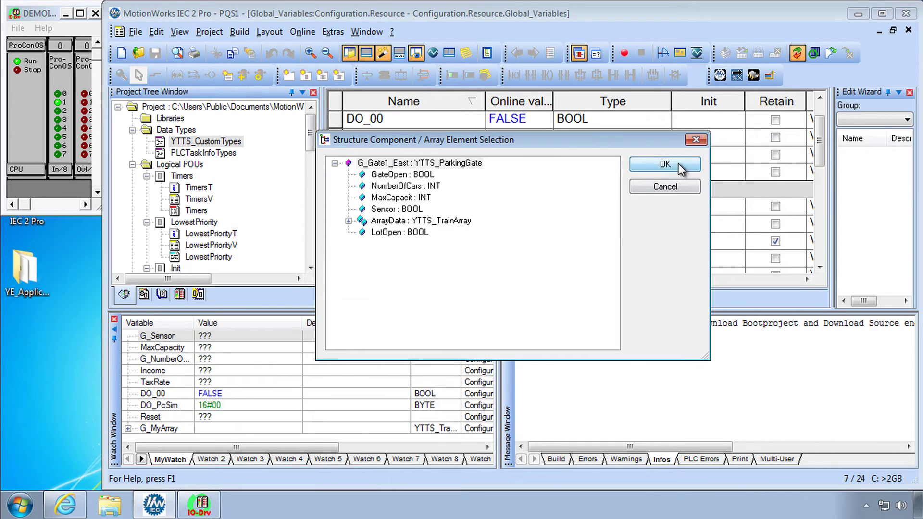
{"action": "left_click", "coordinate": [665, 165]}
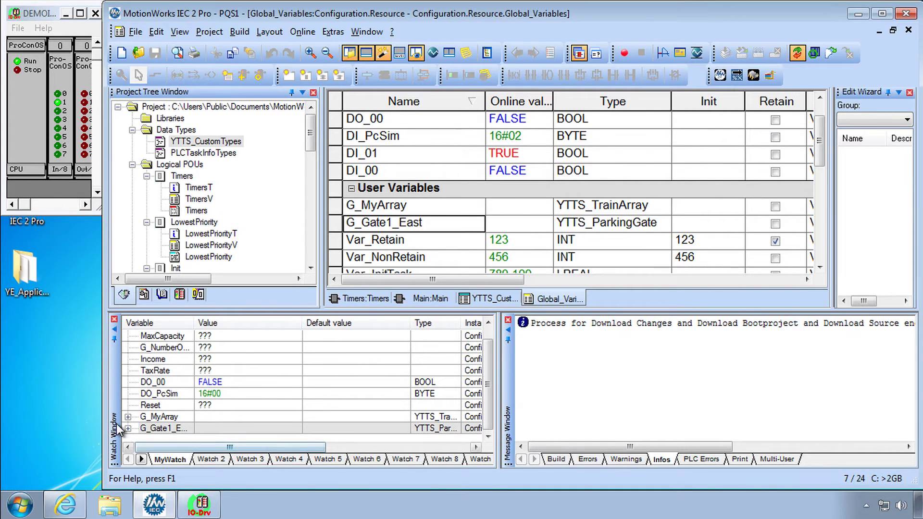
{"action": "left_click", "coordinate": [128, 429]}
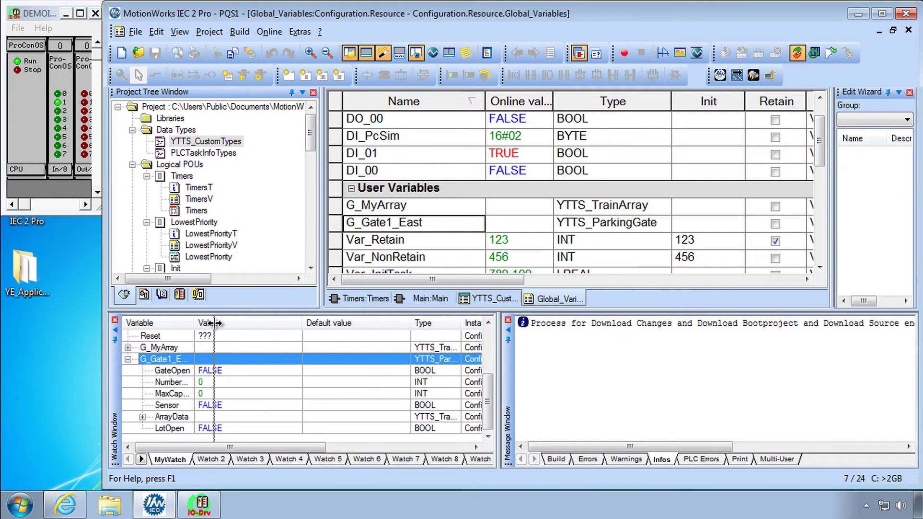
{"action": "left_click_drag", "start_coordinate": [197, 330], "coordinate": [219, 330]}
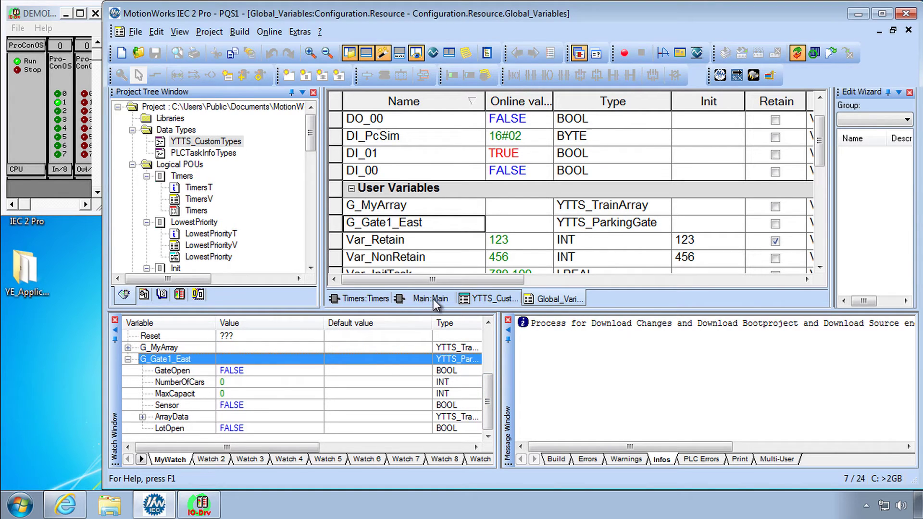
Go offline and set CTU_1's count input to G_Gate1_East.Sensor
{"action": "left_click", "coordinate": [796, 53]}
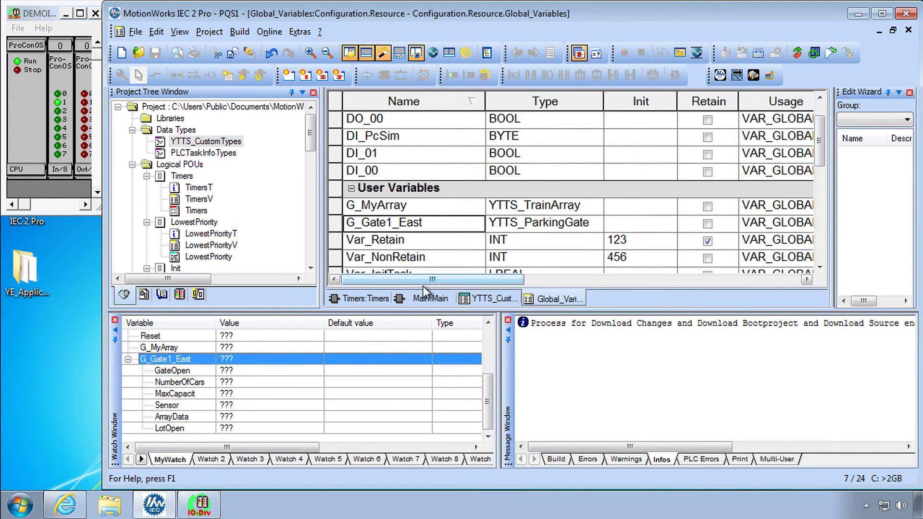
{"action": "left_click", "coordinate": [425, 298]}
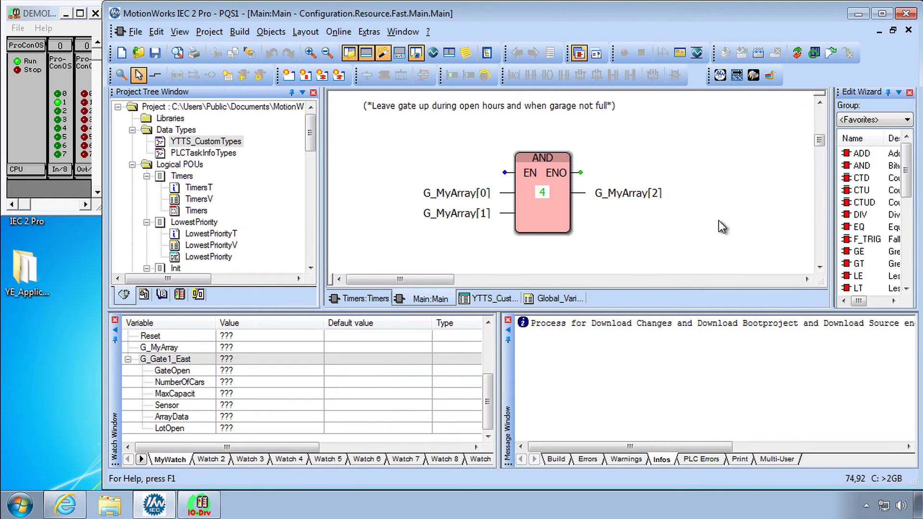
{"action": "scroll", "coordinate": [723, 220], "scroll_direction": "up", "scroll_amount": 2}
{"action": "scroll", "coordinate": [741, 200], "scroll_direction": "up", "scroll_amount": 2}
{"action": "scroll", "coordinate": [767, 178], "scroll_direction": "up", "scroll_amount": 2}
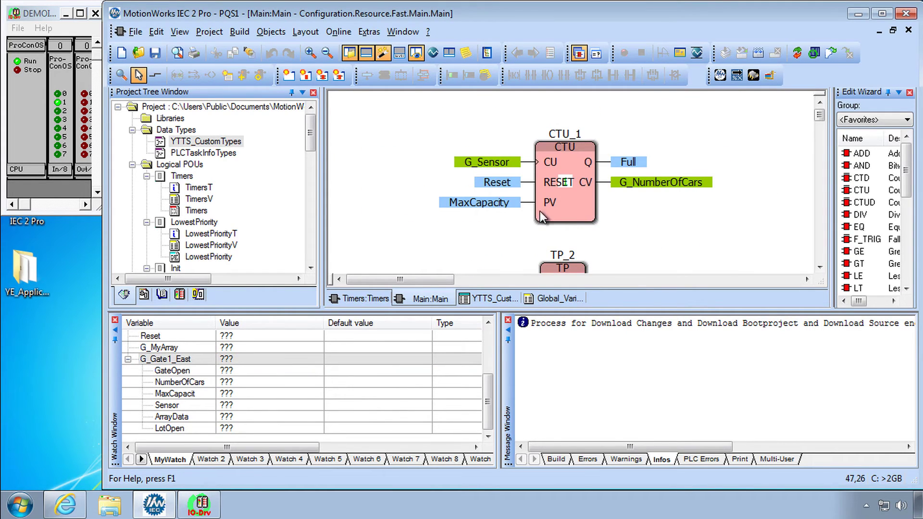
{"action": "double_click", "coordinate": [483, 162]}
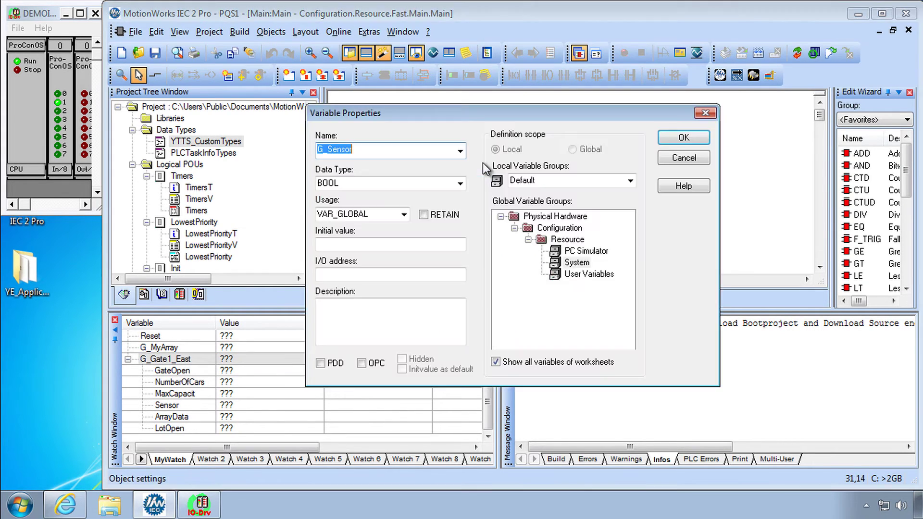
{"action": "type", "text": "G_"}
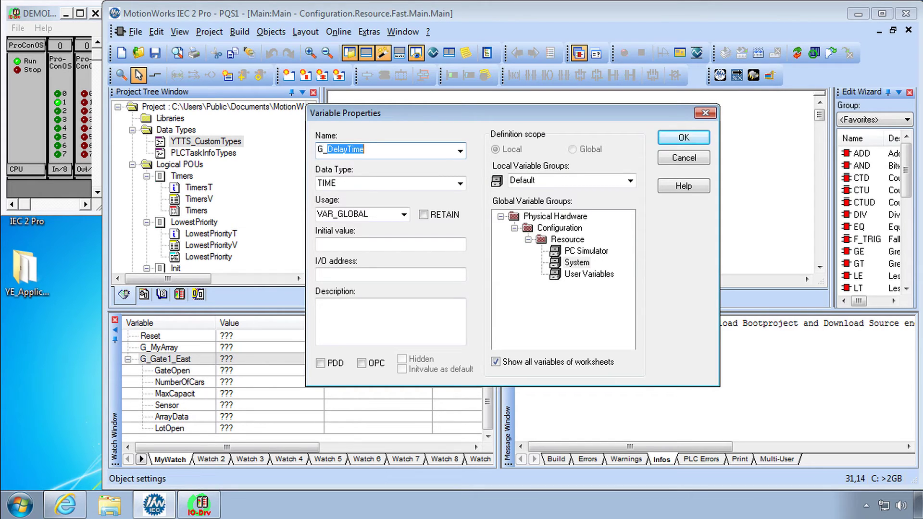
{"action": "type", "text": "G"}
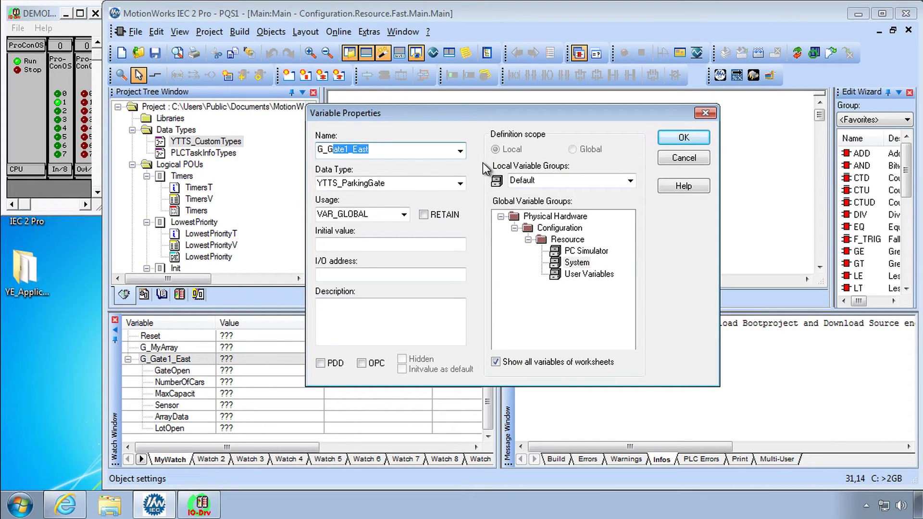
{"action": "type", "text": "."}
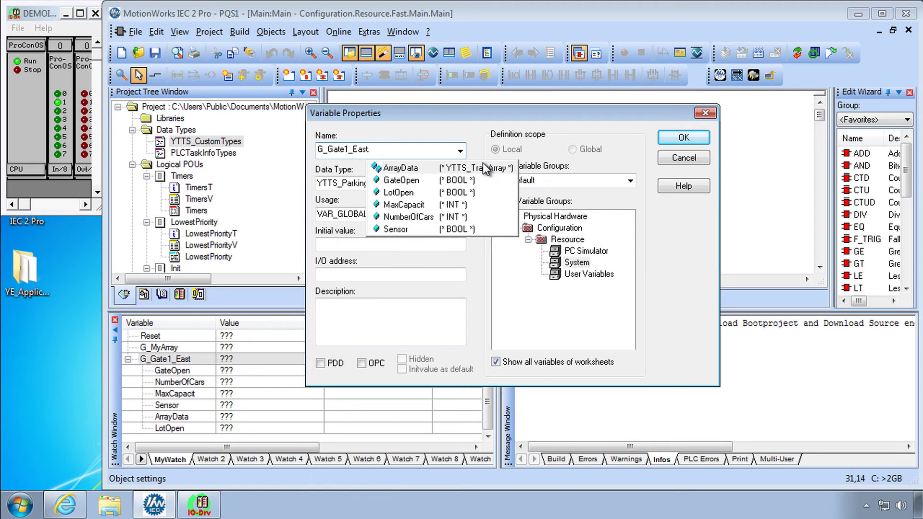
{"action": "double_click", "coordinate": [447, 229]}
{"action": "left_click", "coordinate": [671, 141]}
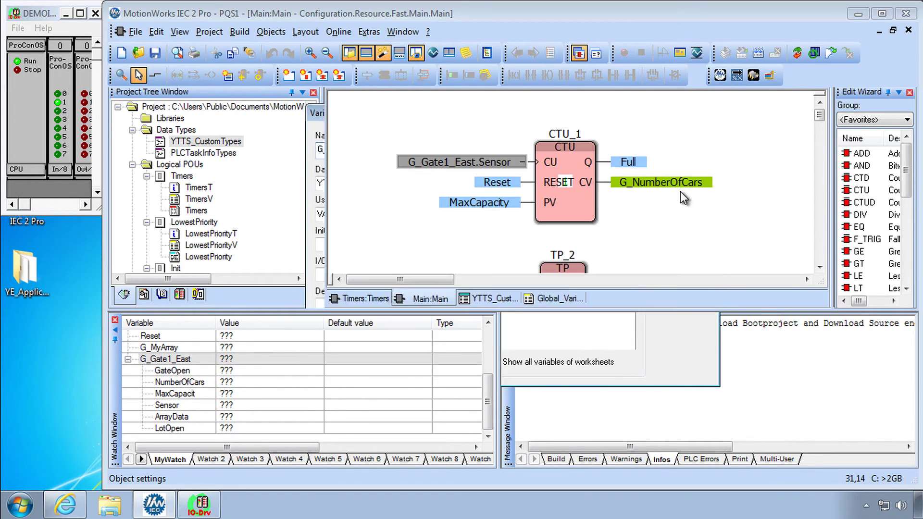
{"action": "left_click", "coordinate": [579, 281]}
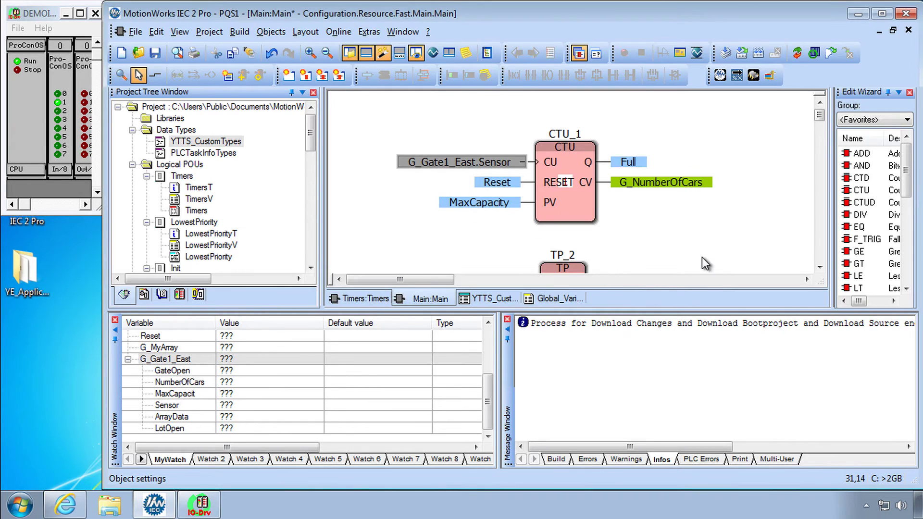
Set CTU_1's current value to NumberOfCars and its preset to MaxCapacit
{"action": "double_click", "coordinate": [670, 185]}
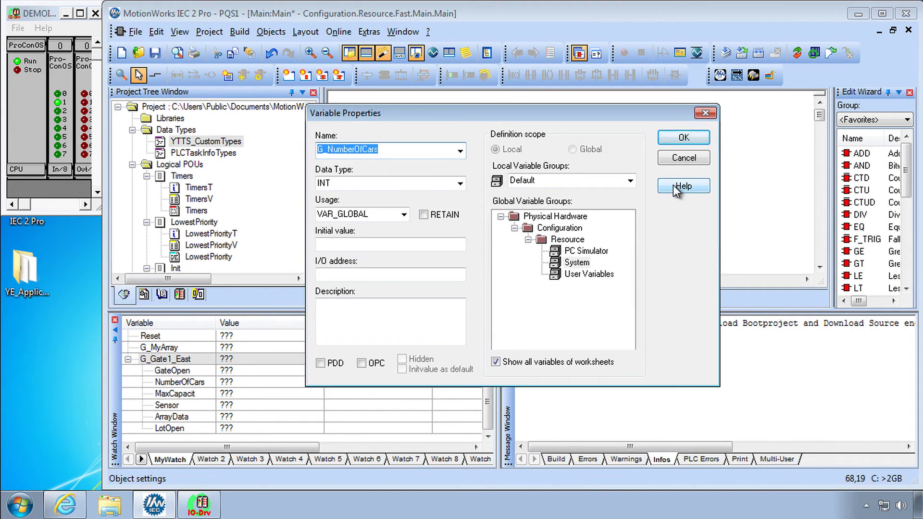
{"action": "type", "text": "G_"}
{"action": "type", "text": "Gate1_East."}
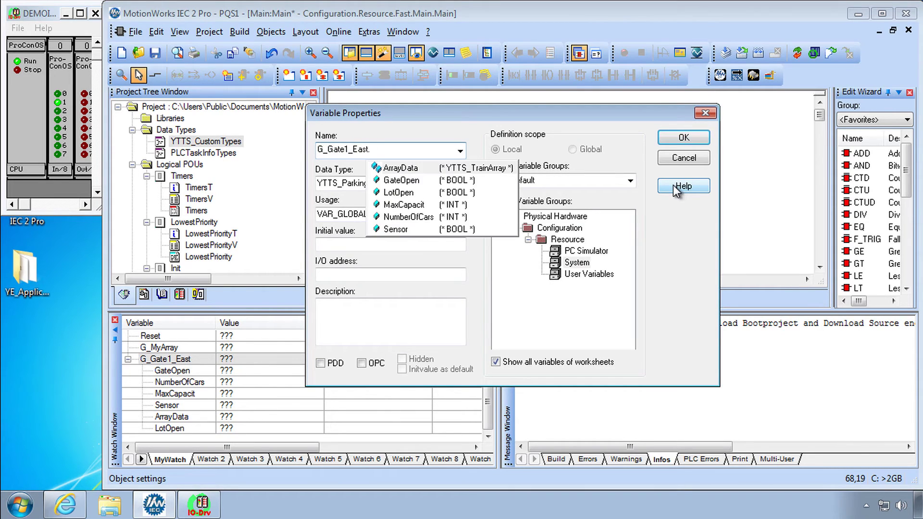
{"action": "type", "text": "n"}
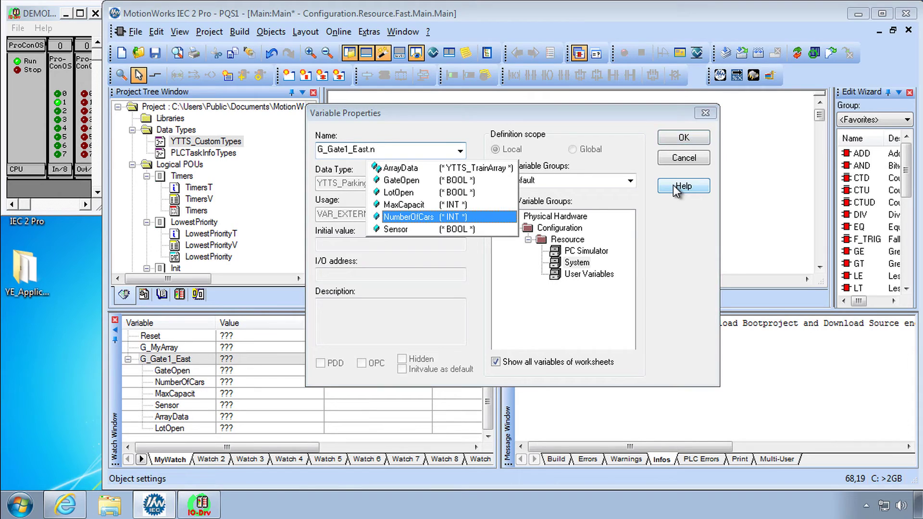
{"action": "type", "text": "umberOfCars"}
{"action": "key", "text": "Return"}
{"action": "key", "text": "Return"}
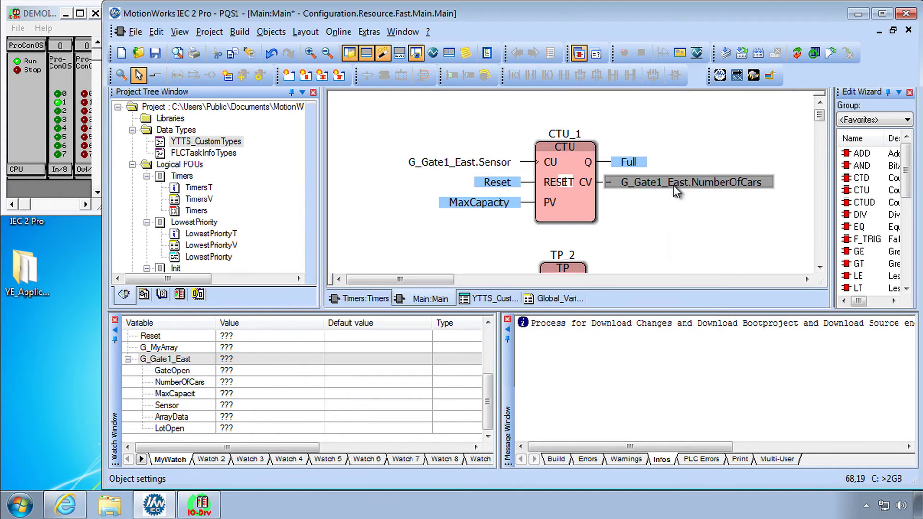
{"action": "left_click", "coordinate": [716, 247]}
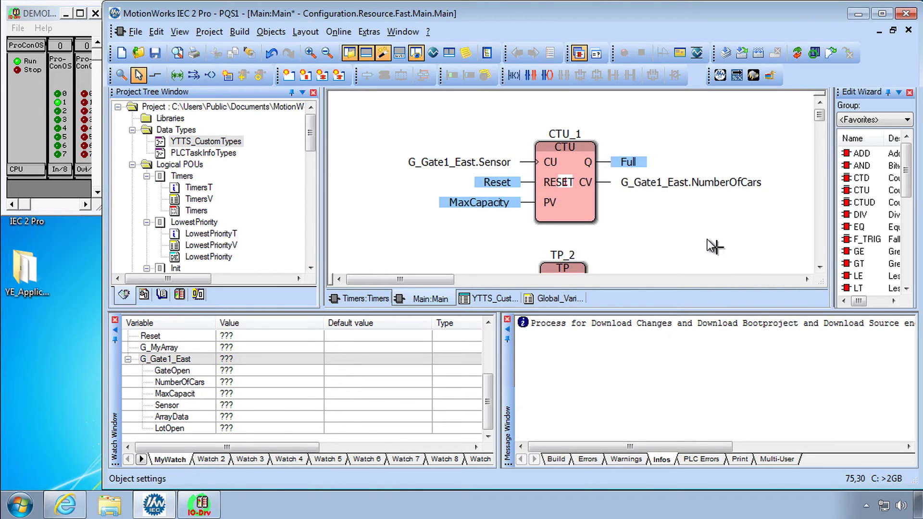
{"action": "double_click", "coordinate": [491, 207]}
{"action": "type", "text": "G"}
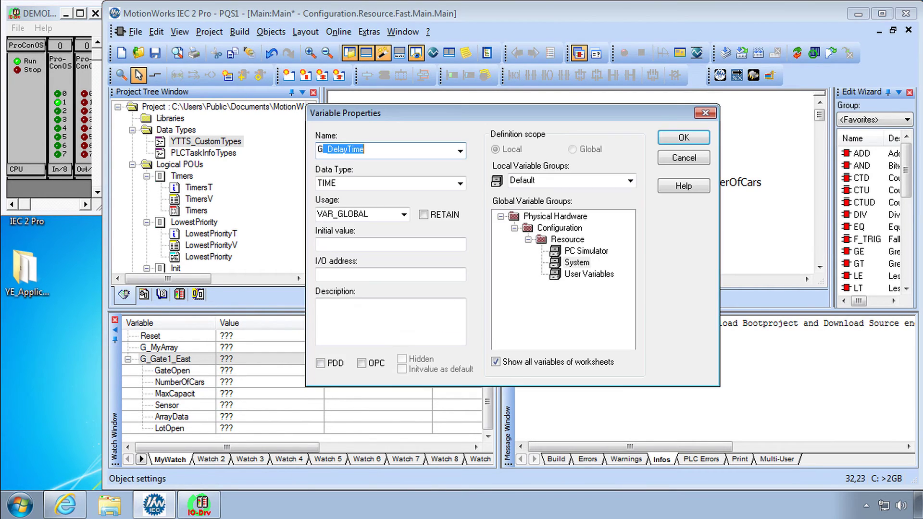
{"action": "type", "text": "+G."}
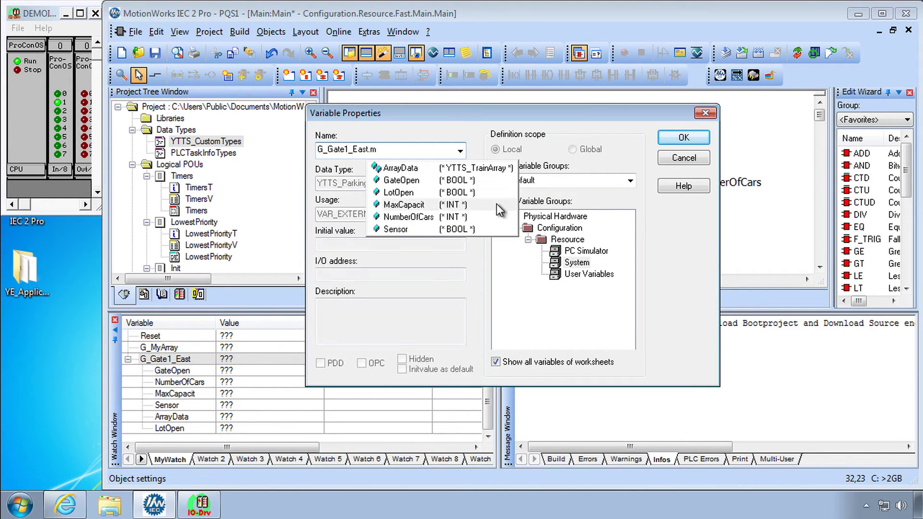
{"action": "type", "text": "m"}
{"action": "key", "text": "Return"}
{"action": "key", "text": "Return"}
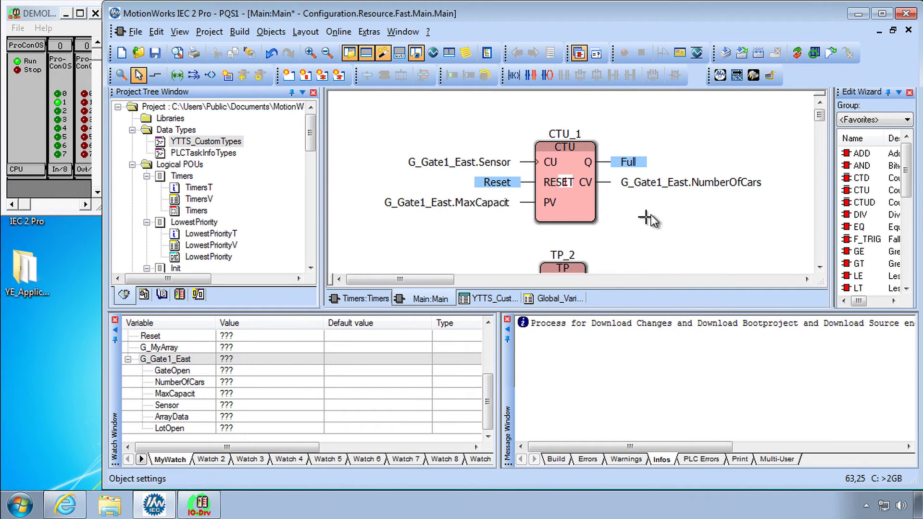
{"action": "scroll", "coordinate": [647, 217], "scroll_direction": "down", "scroll_amount": 4}
{"action": "scroll", "coordinate": [651, 222], "scroll_direction": "down", "scroll_amount": 2}
{"action": "scroll", "coordinate": [648, 217], "scroll_direction": "down", "scroll_amount": 3}
{"action": "scroll", "coordinate": [647, 220], "scroll_direction": "up", "scroll_amount": 4}
{"action": "scroll", "coordinate": [645, 220], "scroll_direction": "up", "scroll_amount": 5}
{"action": "scroll", "coordinate": [680, 240], "scroll_direction": "down", "scroll_amount": 3}
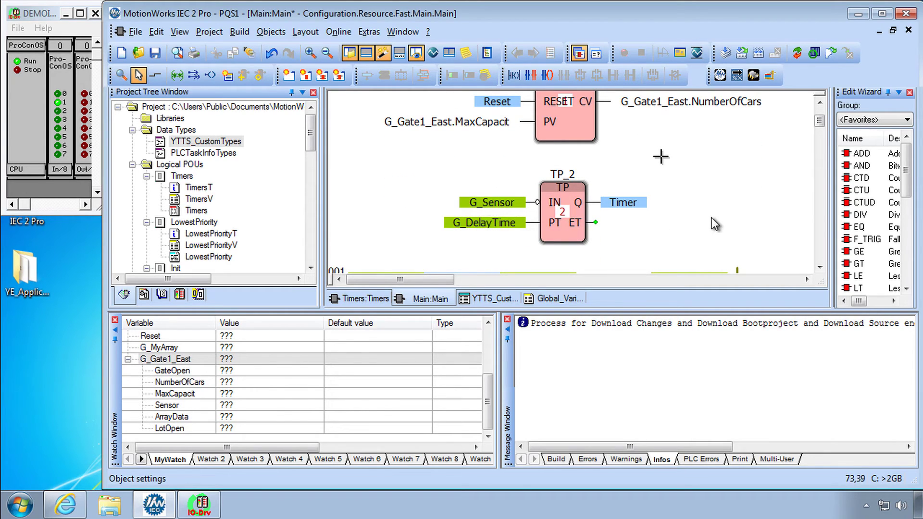
{"action": "scroll", "coordinate": [712, 224], "scroll_direction": "down", "scroll_amount": 4}
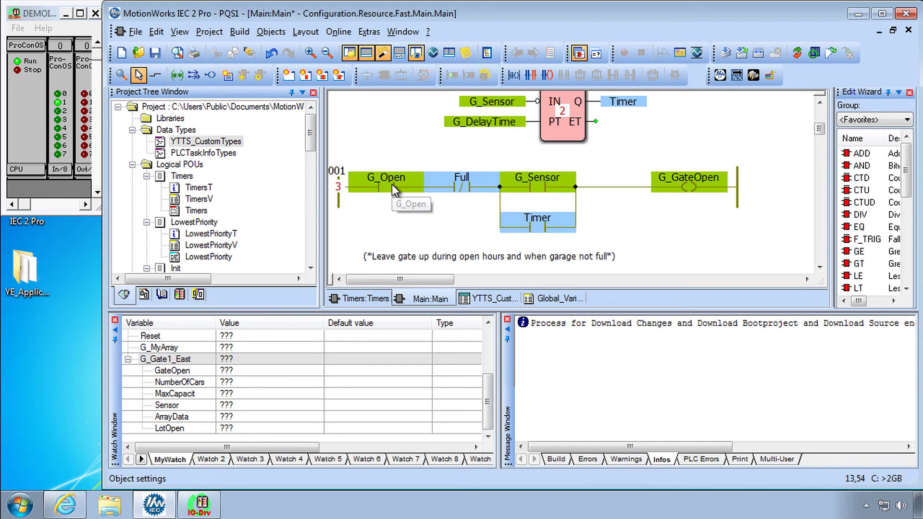
Change rung 001's G_Open contact to G_Gate1_East.LotOpen
{"action": "double_click", "coordinate": [392, 184]}
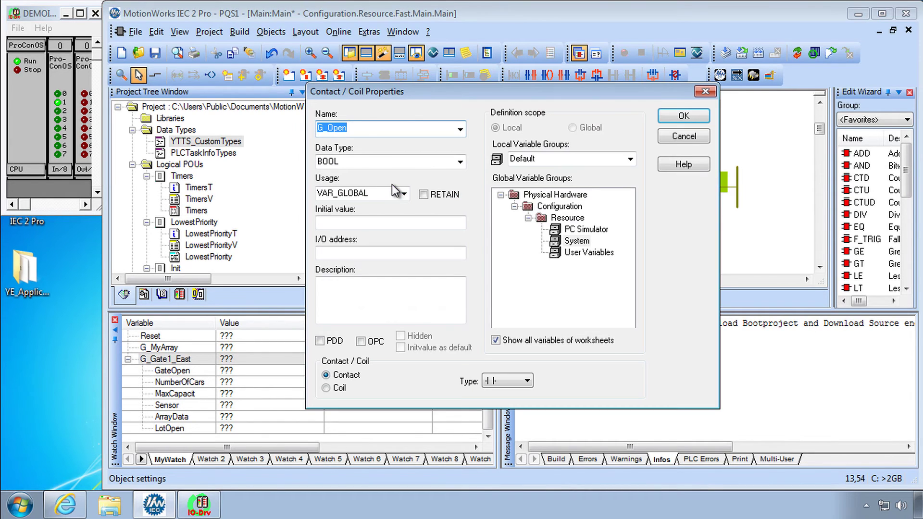
{"action": "type", "text": "G_Gate1_East."}
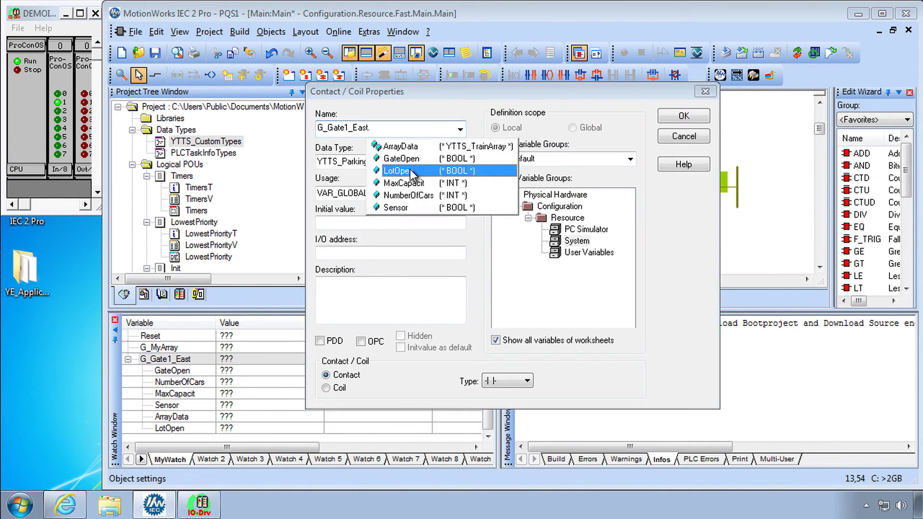
{"action": "left_click", "coordinate": [412, 168]}
{"action": "left_click", "coordinate": [684, 116]}
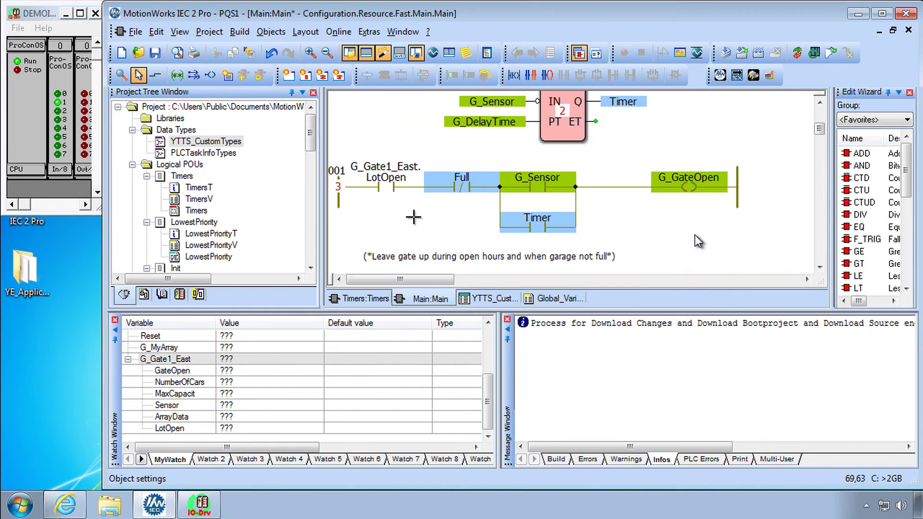
{"action": "scroll", "coordinate": [674, 223], "scroll_direction": "up", "scroll_amount": 3}
{"action": "scroll", "coordinate": [676, 215], "scroll_direction": "up", "scroll_amount": 4}
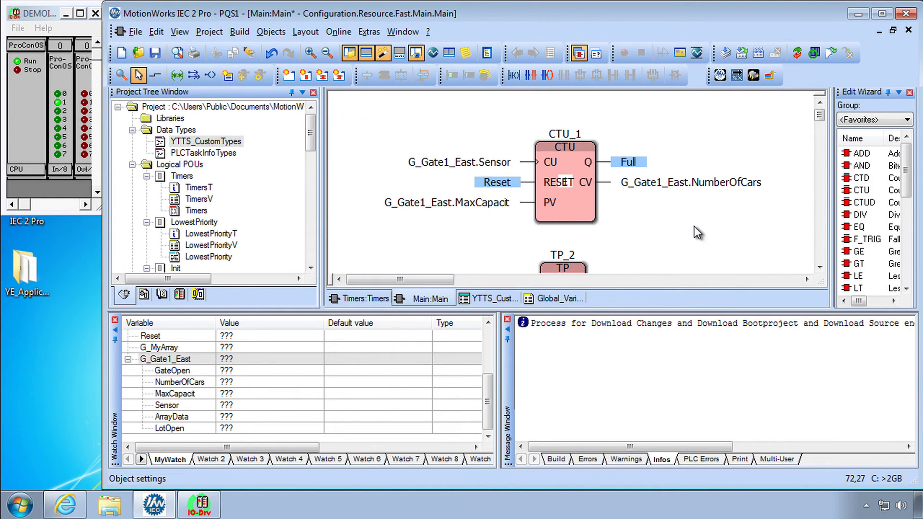
{"action": "scroll", "coordinate": [689, 217], "scroll_direction": "down", "scroll_amount": 2}
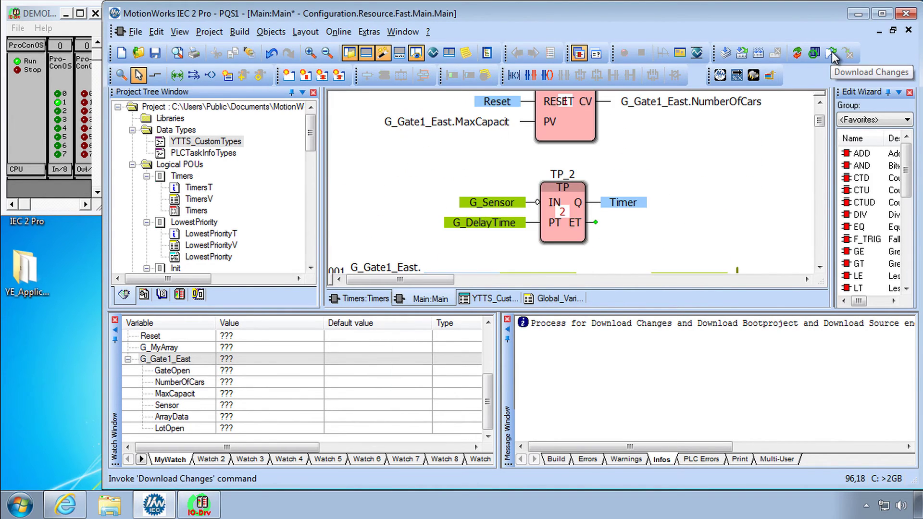
Download the changes to the controller and go online
{"action": "left_click", "coordinate": [833, 52]}
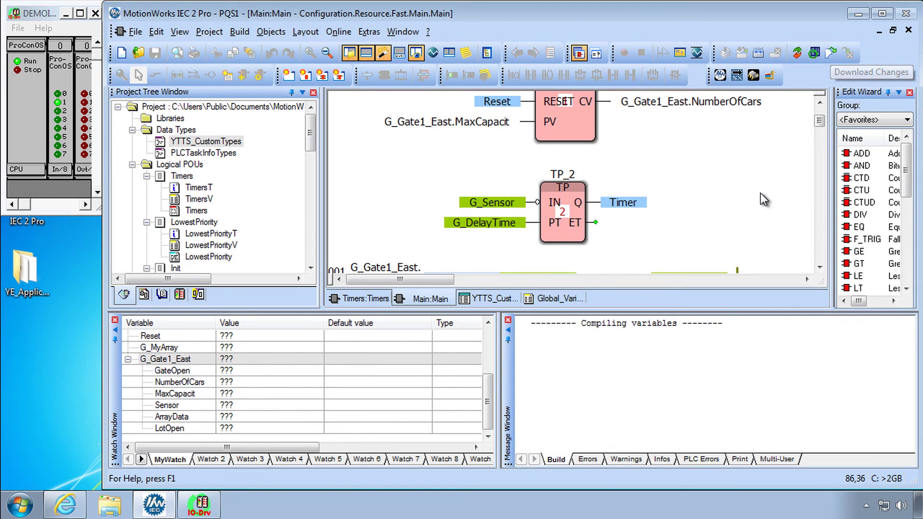
{"action": "left_click", "coordinate": [719, 190]}
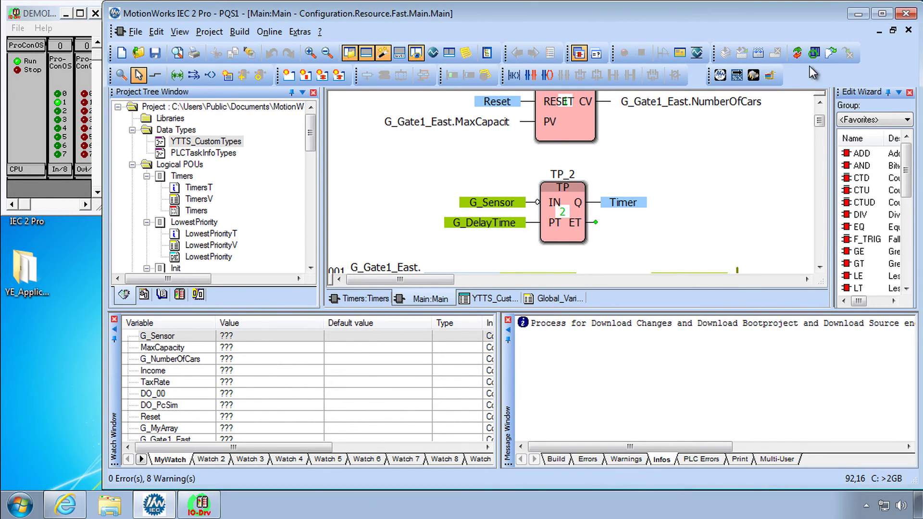
{"action": "left_click", "coordinate": [796, 55]}
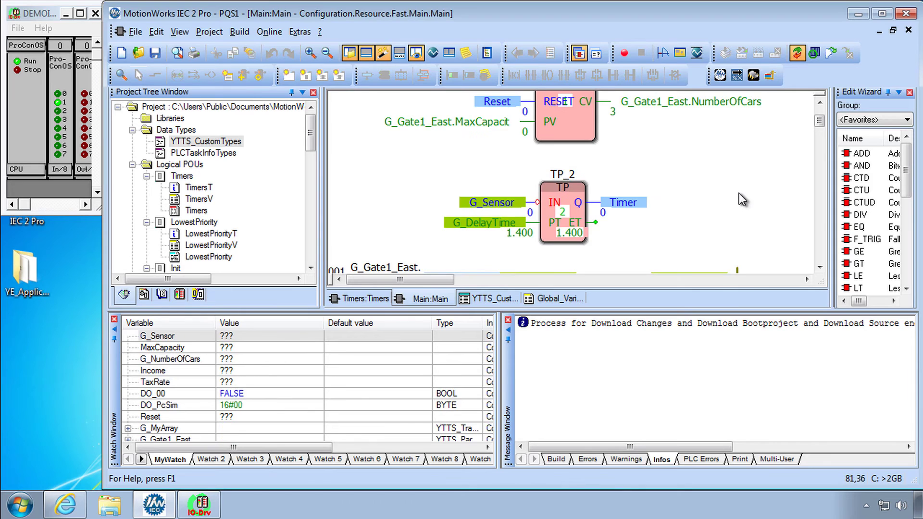
{"action": "scroll", "coordinate": [720, 187], "scroll_direction": "up", "scroll_amount": 3}
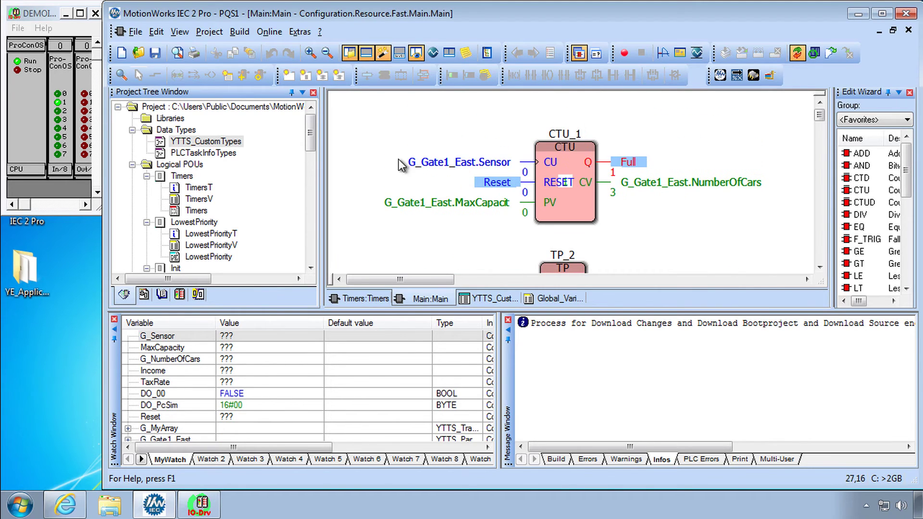
Wire Reset to CTU_1's RESET, then overwrite Sensor to TRUE and MaxCapacit to 10
{"action": "left_click", "coordinate": [434, 163]}
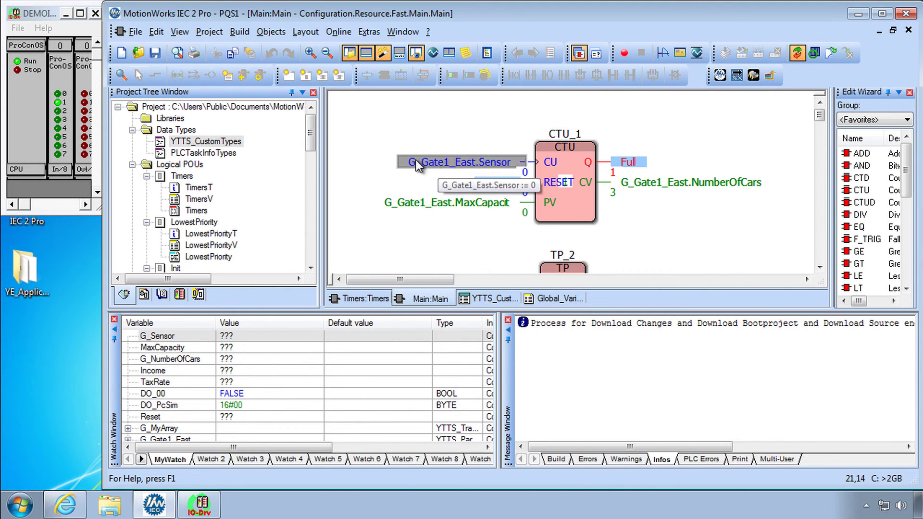
{"action": "left_click", "coordinate": [407, 187]}
{"action": "double_click", "coordinate": [441, 164]}
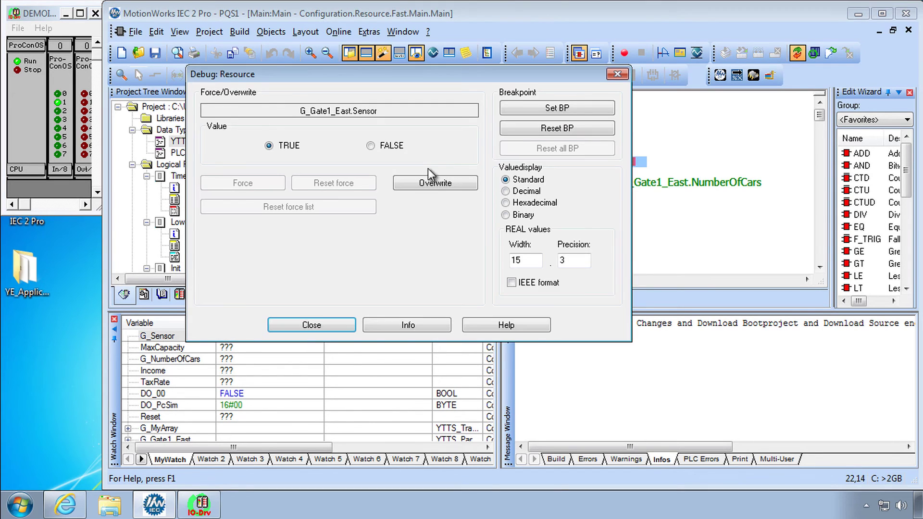
{"action": "left_click", "coordinate": [431, 184]}
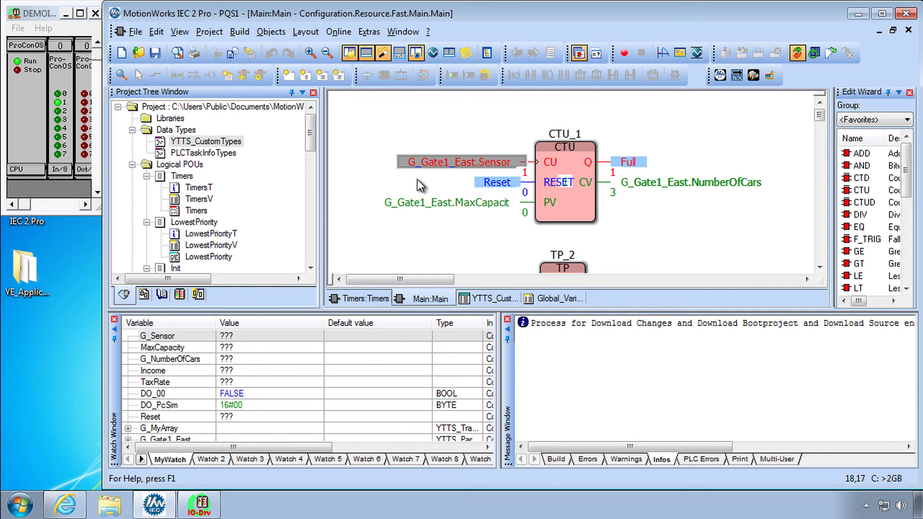
{"action": "double_click", "coordinate": [453, 203]}
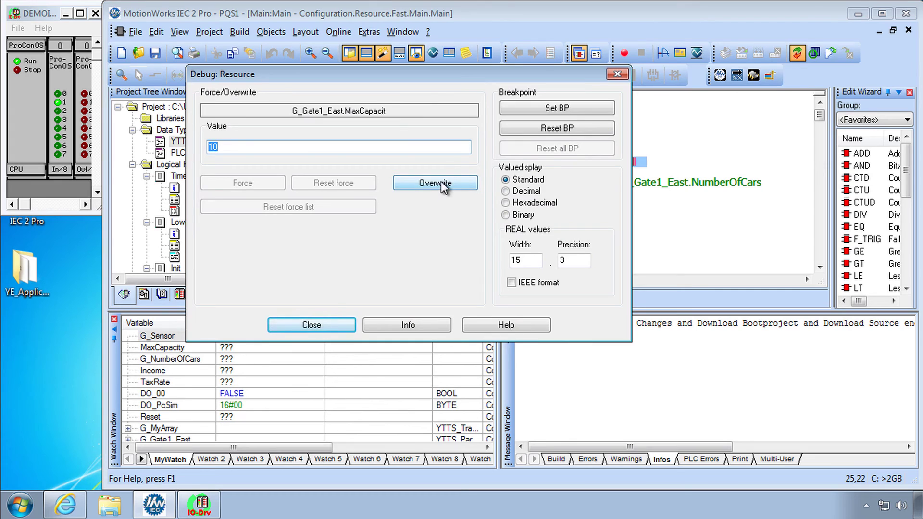
{"action": "left_click", "coordinate": [440, 182]}
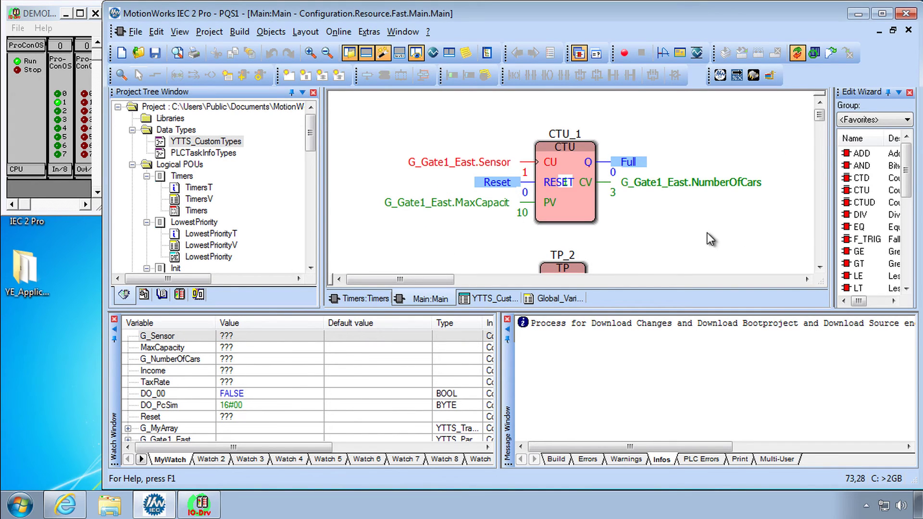
{"action": "left_click", "coordinate": [797, 53]}
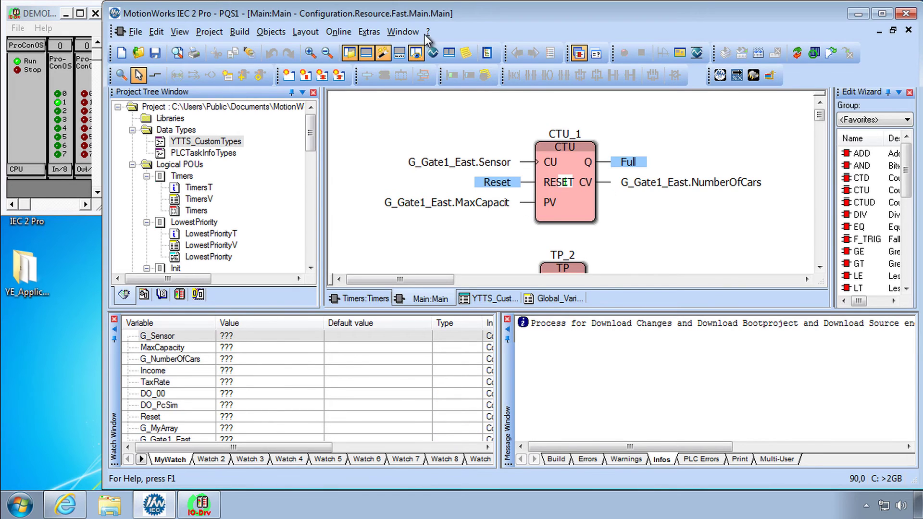
{"action": "left_click", "coordinate": [428, 32]}
{"action": "left_click", "coordinate": [456, 110]}
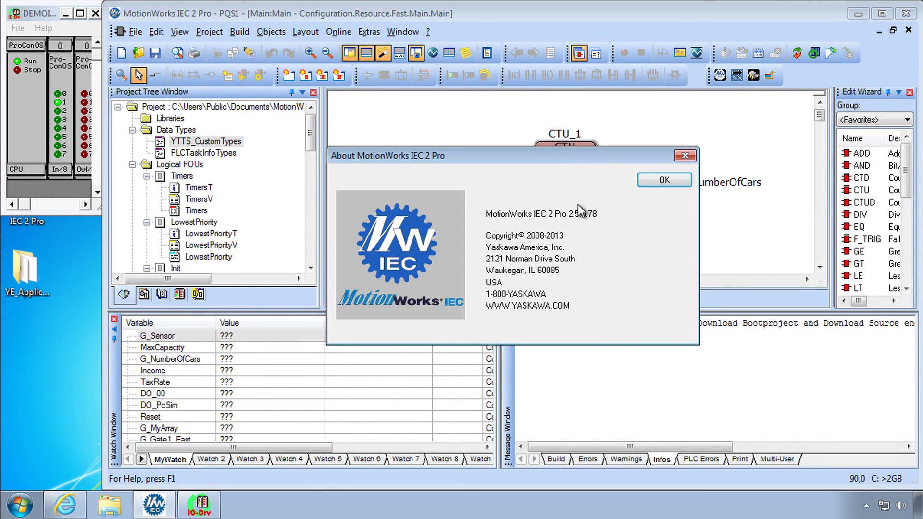
{"action": "left_click", "coordinate": [686, 156]}
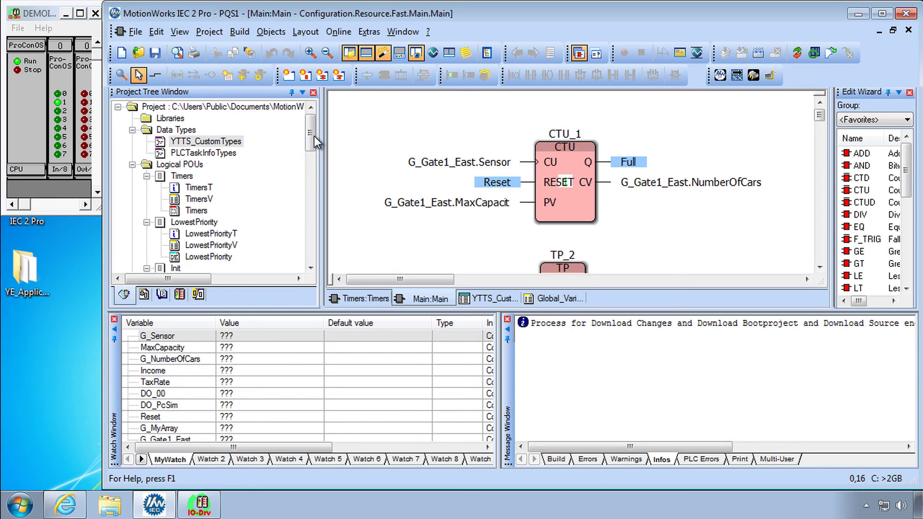
{"action": "left_click_drag", "start_coordinate": [312, 135], "coordinate": [310, 167]}
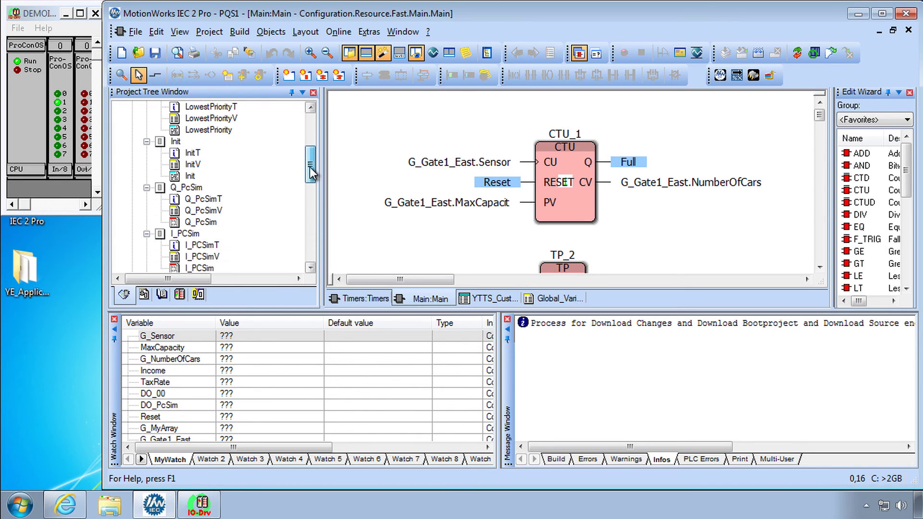
In the Init POU, begin a line-5 assignment to G_Gate1_East.NumberOfCars
{"action": "double_click", "coordinate": [191, 177]}
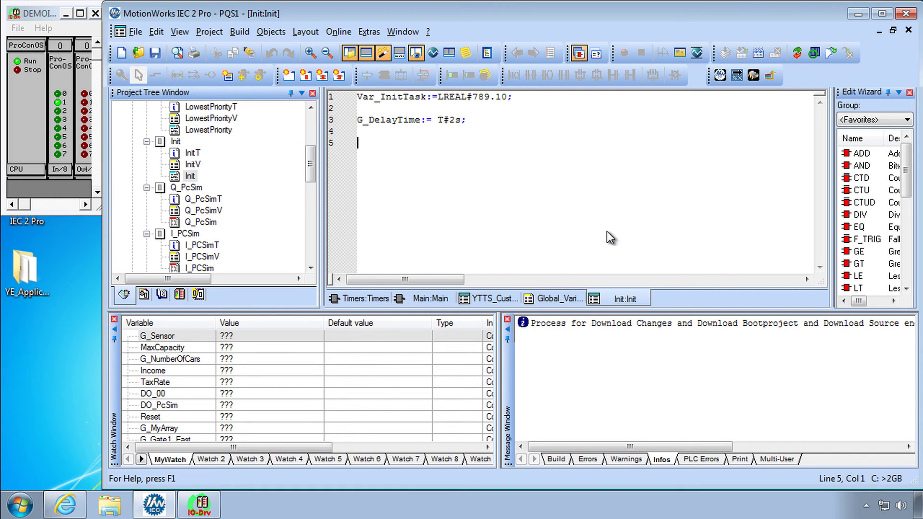
{"action": "double_click", "coordinate": [607, 232]}
{"action": "type", "text": "G_"}
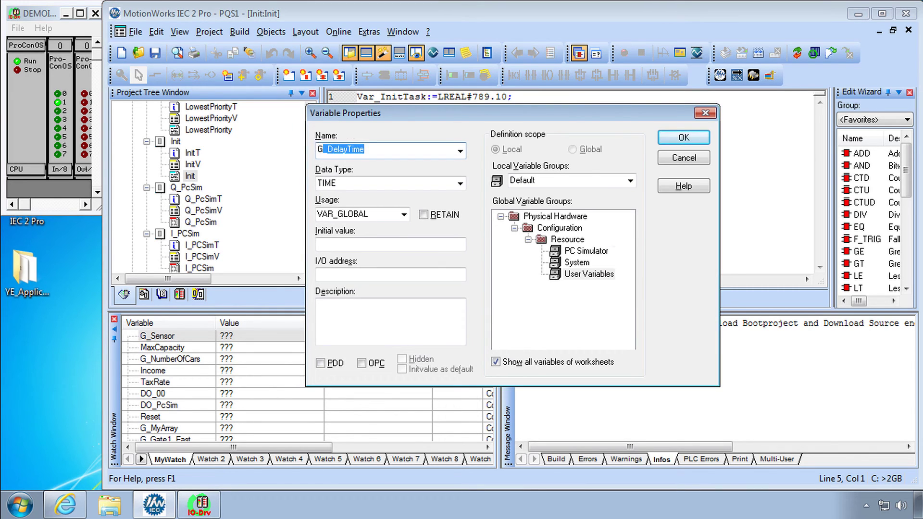
{"action": "type", "text": "G"}
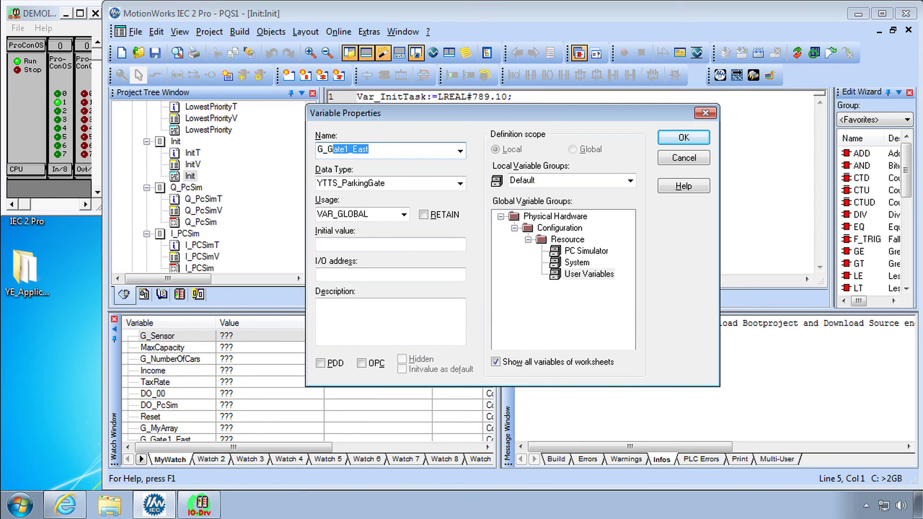
{"action": "key", "text": "Return"}
{"action": "type", "text": "."}
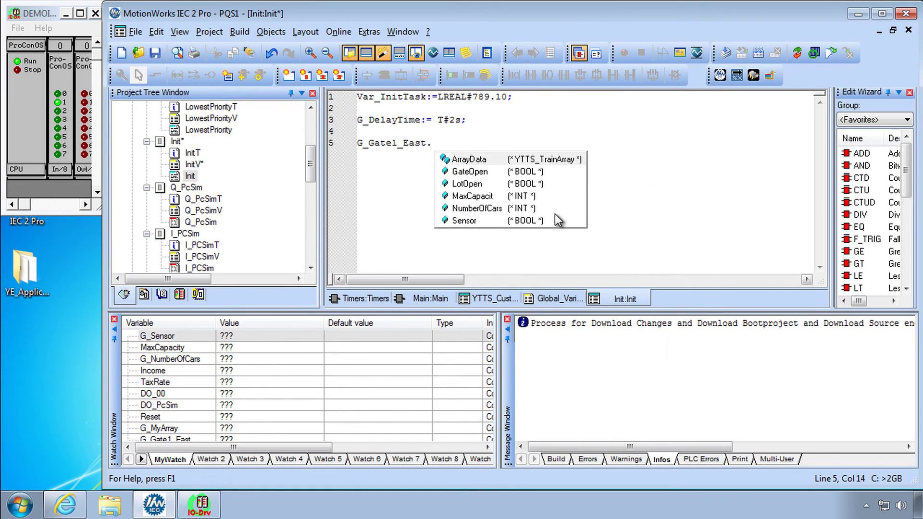
{"action": "double_click", "coordinate": [487, 210]}
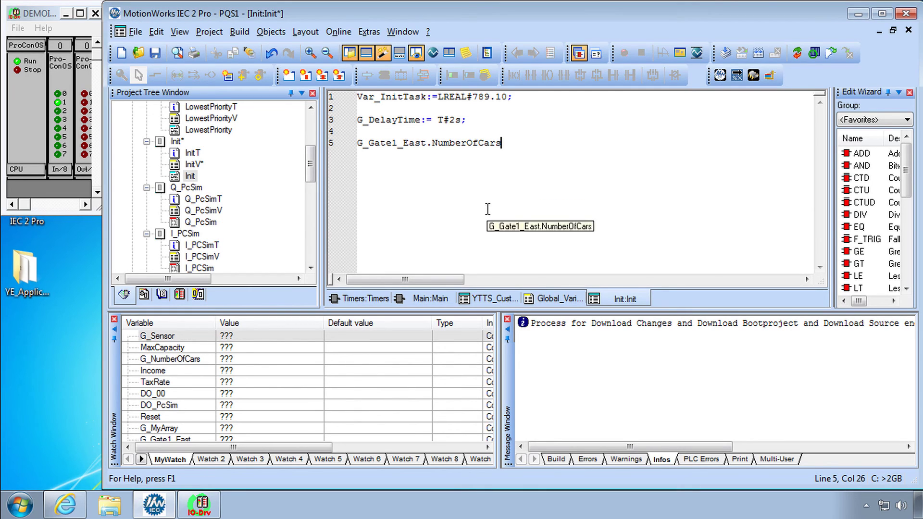
{"action": "type", "text": ":="}
{"action": "key", "text": "BackSpace"}
{"action": "key", "text": "BackSpace"}
{"action": "key", "text": "BackSpace"}
{"action": "key", "text": "BackSpace"}
{"action": "key", "text": "BackSpace"}
{"action": "key", "text": "BackSpace"}
{"action": "key", "text": "BackSpace"}
{"action": "key", "text": "BackSpace"}
{"action": "key", "text": "BackSpace"}
{"action": "key", "text": "BackSpace"}
{"action": "key", "text": "BackSpace"}
{"action": "key", "text": "BackSpace"}
{"action": "key", "text": "BackSpace"}
{"action": "key", "text": "BackSpace"}
{"action": "key", "text": "BackSpace"}
{"action": "key", "text": "BackSpace"}
{"action": "type", "text": "t."}
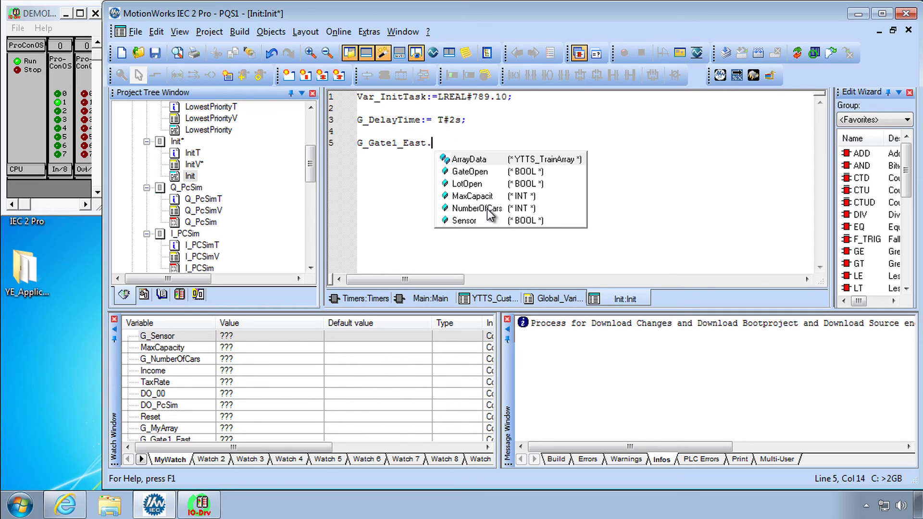
{"action": "double_click", "coordinate": [535, 209]}
{"action": "type", "text": ":"}
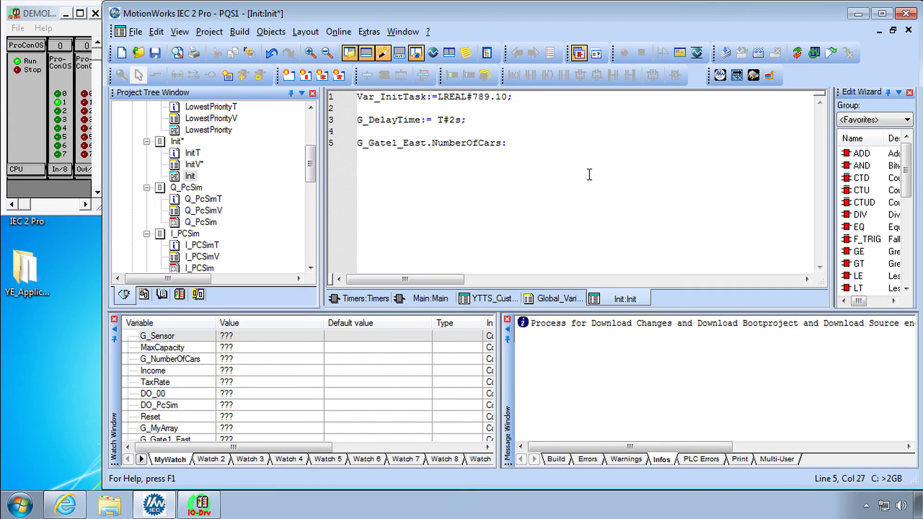
{"action": "type", "text": "INT"}
{"action": "type", "text": "#"}
{"action": "type", "text": "10"}
{"action": "type", "text": ";"}
{"action": "mouse_move", "coordinate": [306, 165]}
{"action": "left_mouse_down"}
{"action": "mouse_move", "coordinate": [306, 204]}
{"action": "mouse_move", "coordinate": [264, 224]}
{"action": "left_mouse_up"}
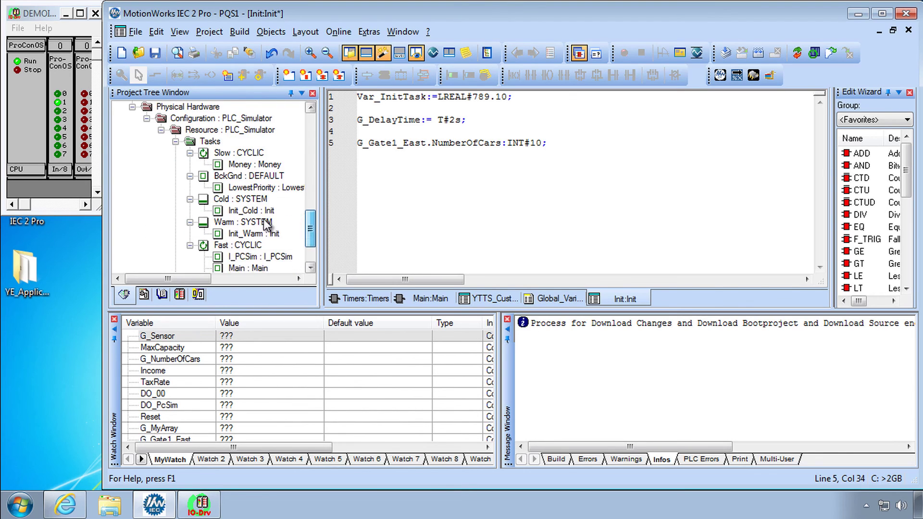
{"action": "left_click", "coordinate": [251, 210]}
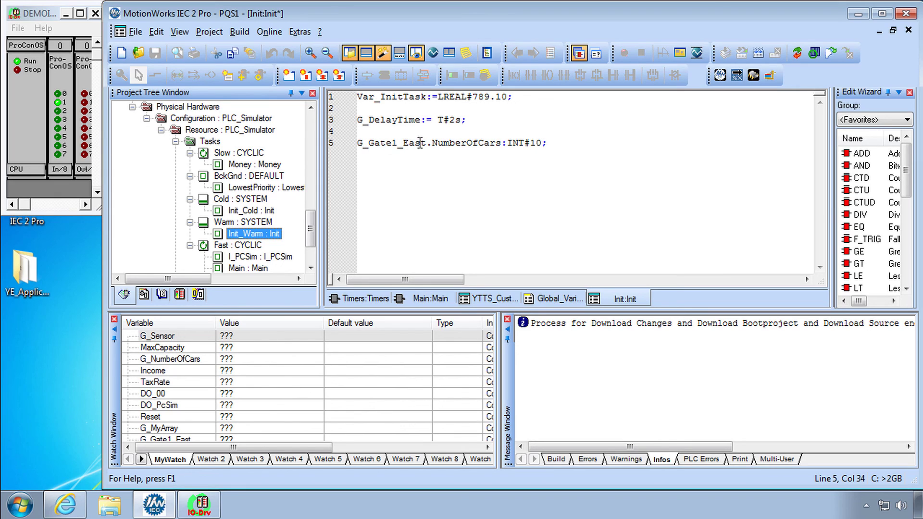
{"action": "left_click", "coordinate": [586, 155]}
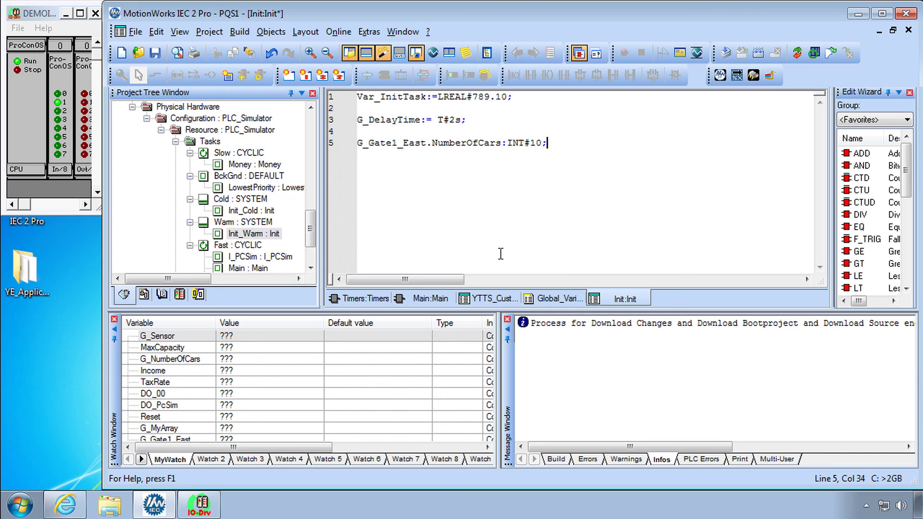
{"action": "left_click", "coordinate": [560, 298]}
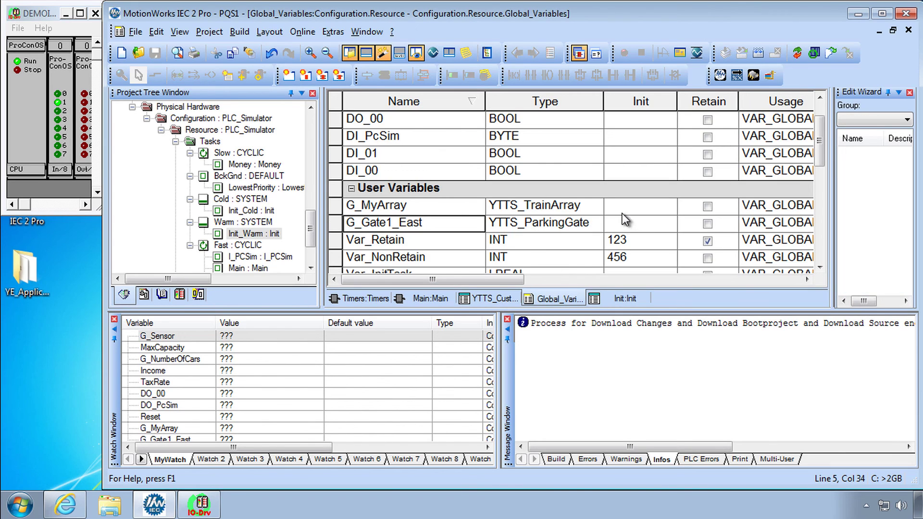
{"action": "left_click", "coordinate": [639, 223]}
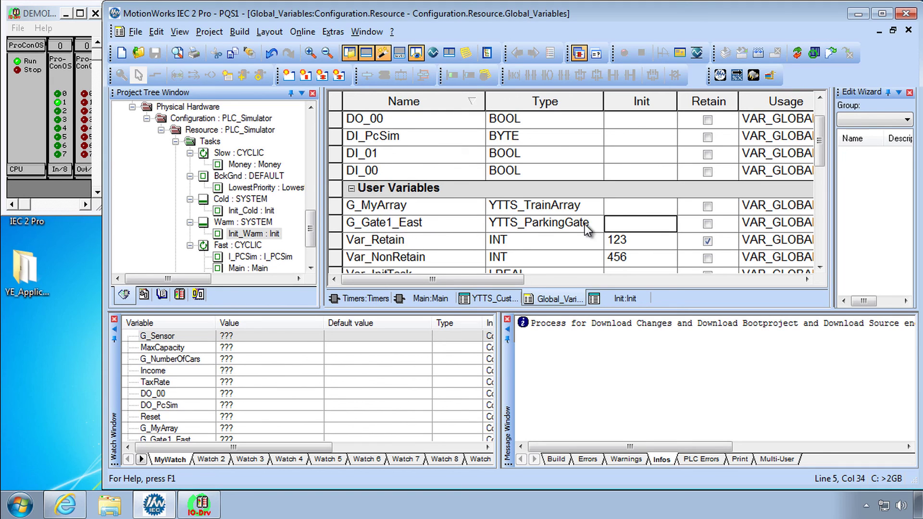
{"action": "key", "text": "ctrl+Tab"}
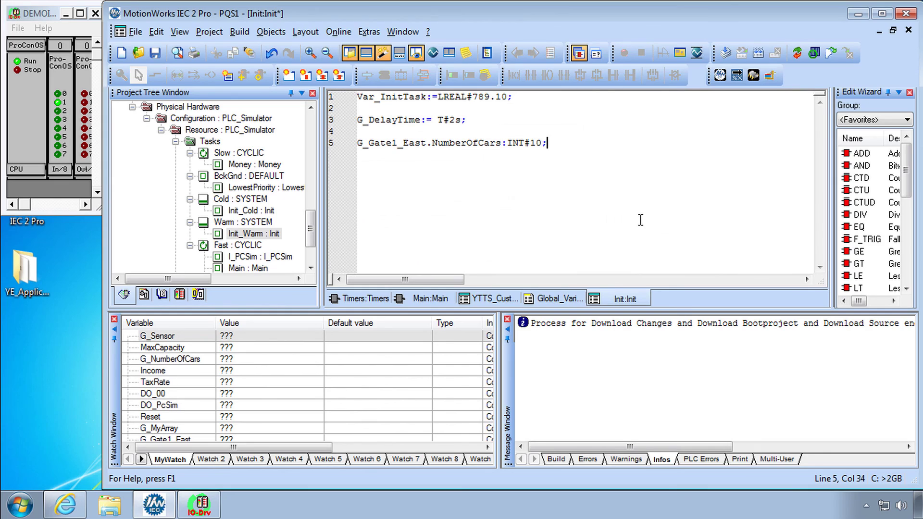